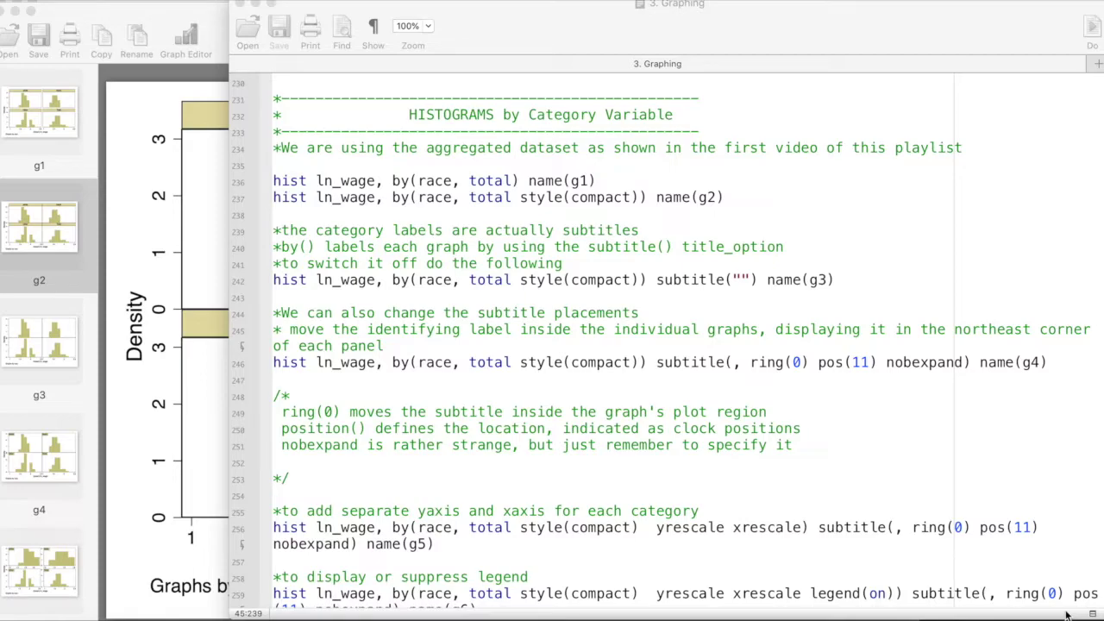
Review the g1 ln_wage histogram command with by(race, total) and display graph g1.
click(289, 198)
drag(272, 180, 521, 182)
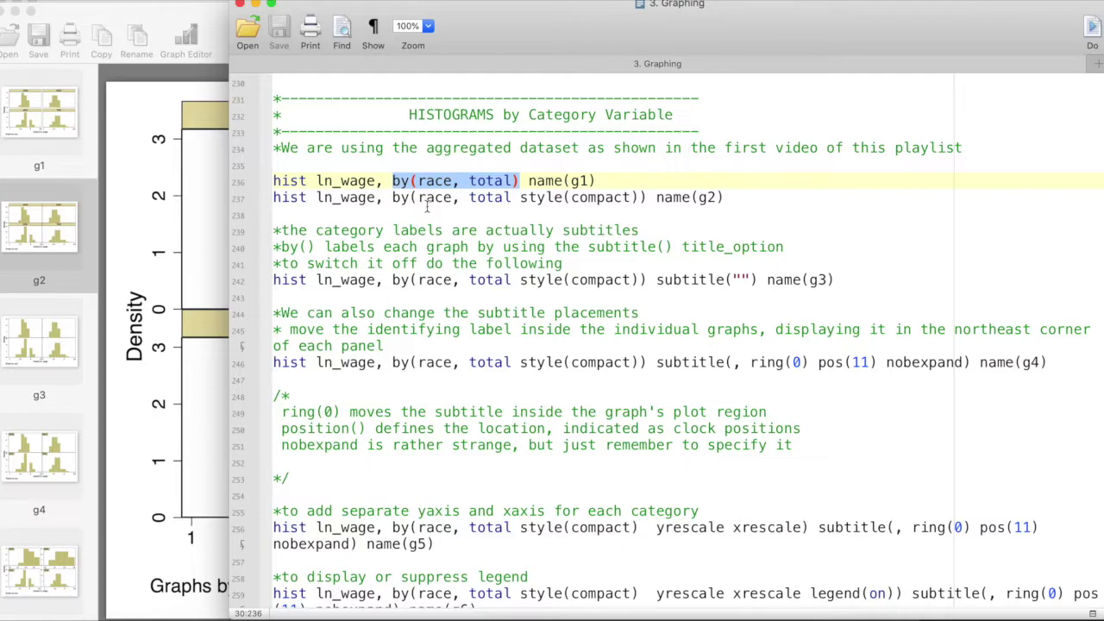
click(452, 181)
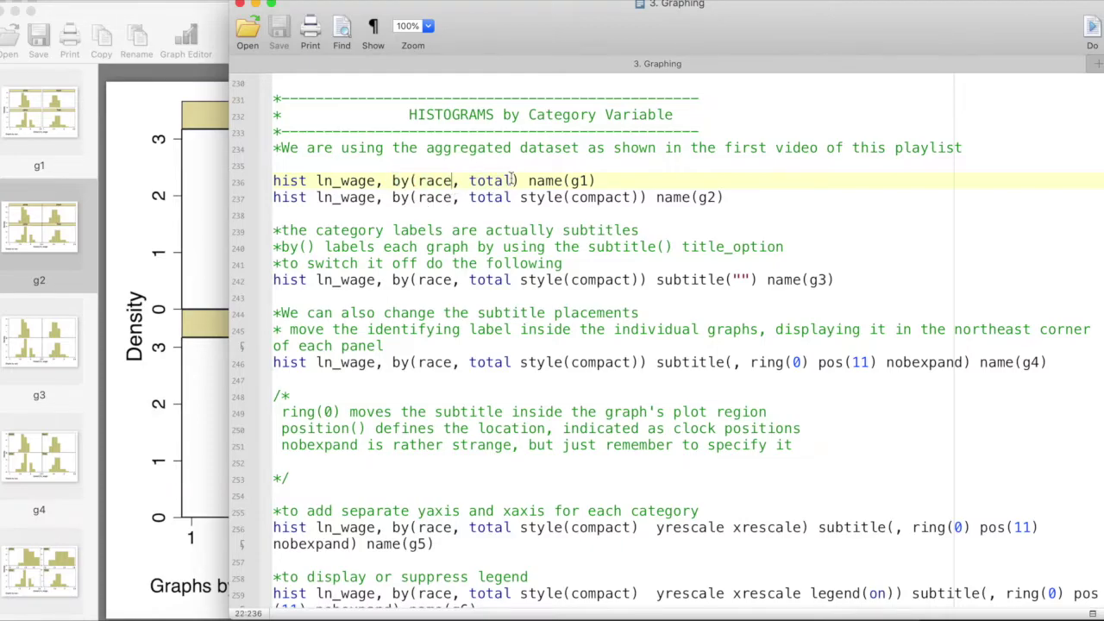
drag(515, 180, 466, 180)
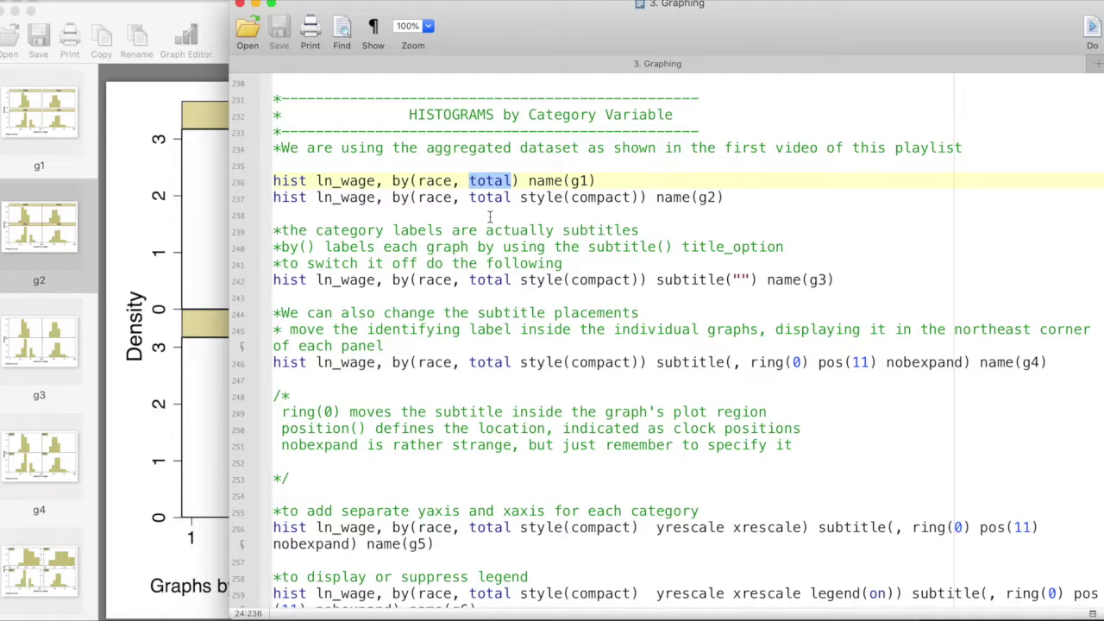
drag(592, 181, 273, 181)
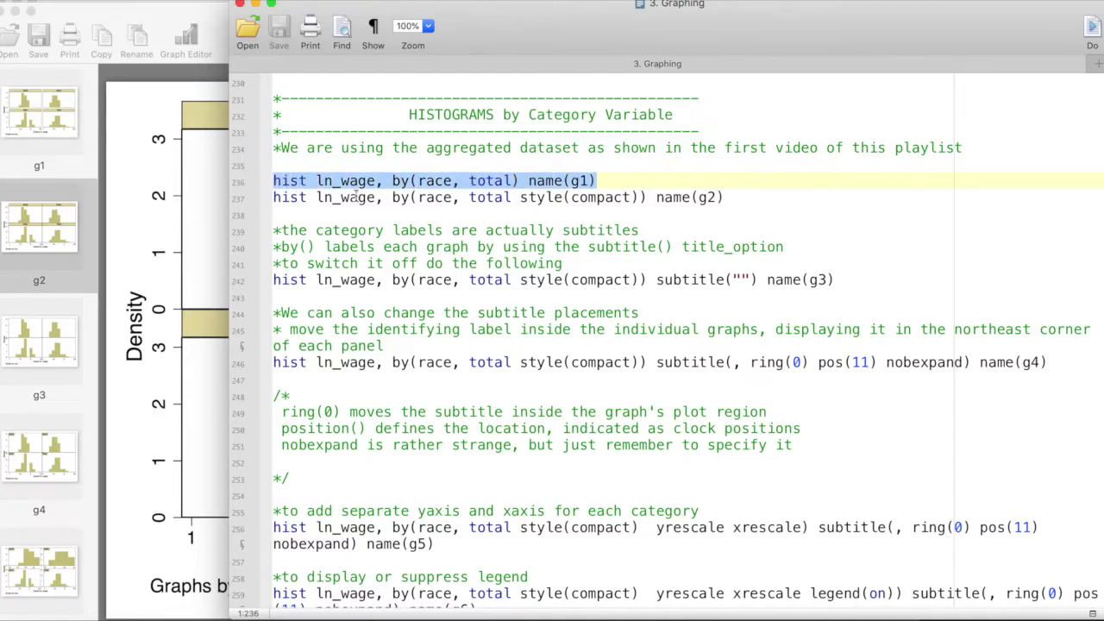
click(48, 120)
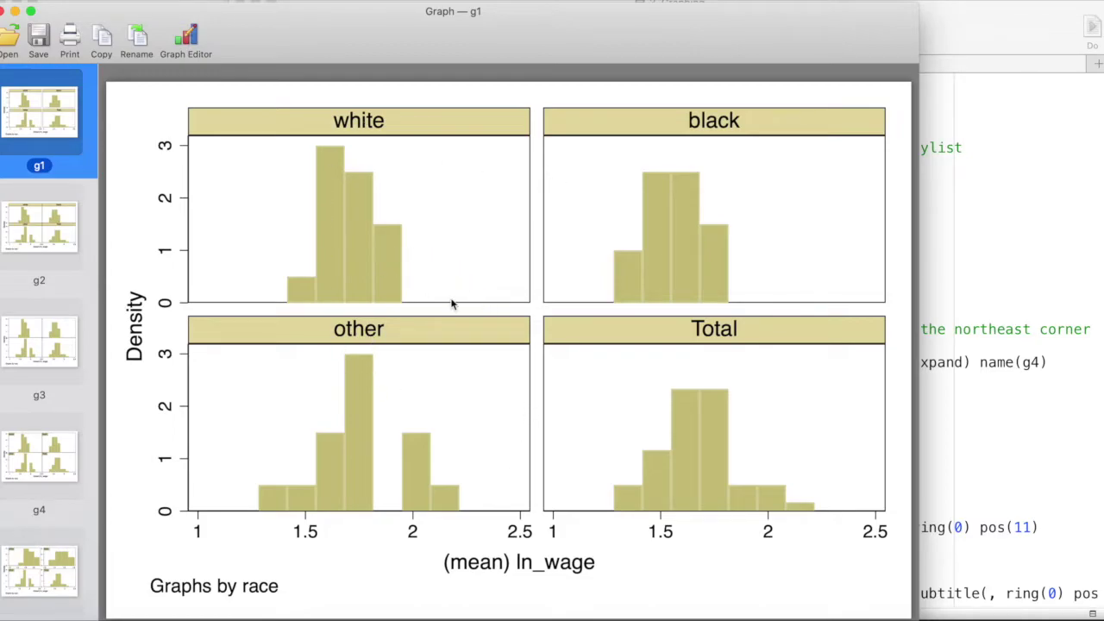
Return to the do-file and highlight the g2 command's style(compact) option.
click(1035, 276)
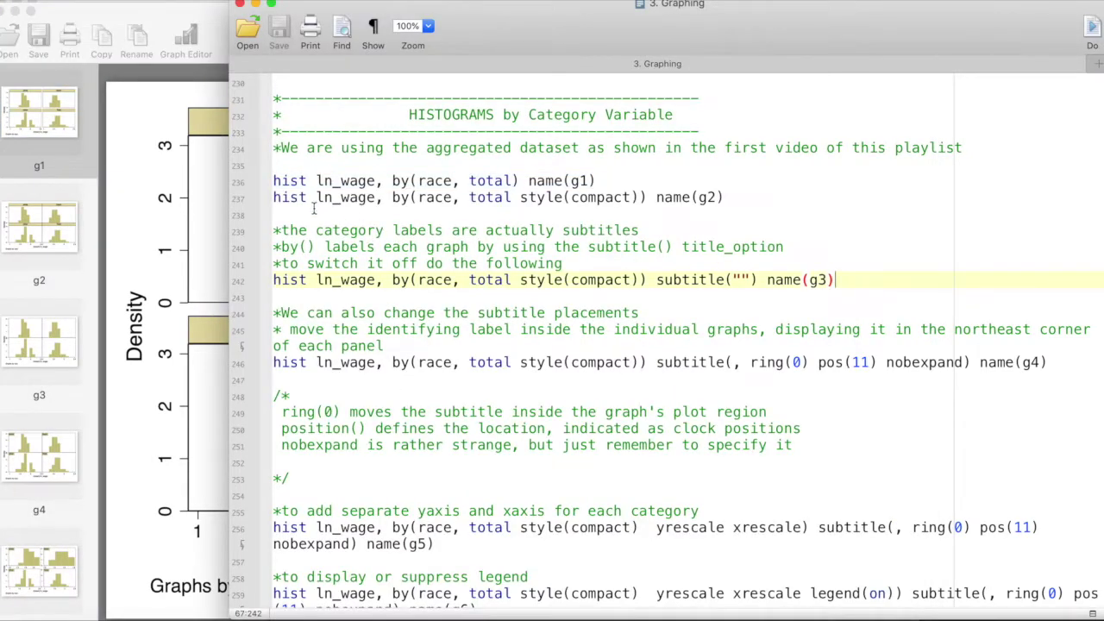
drag(275, 200, 642, 199)
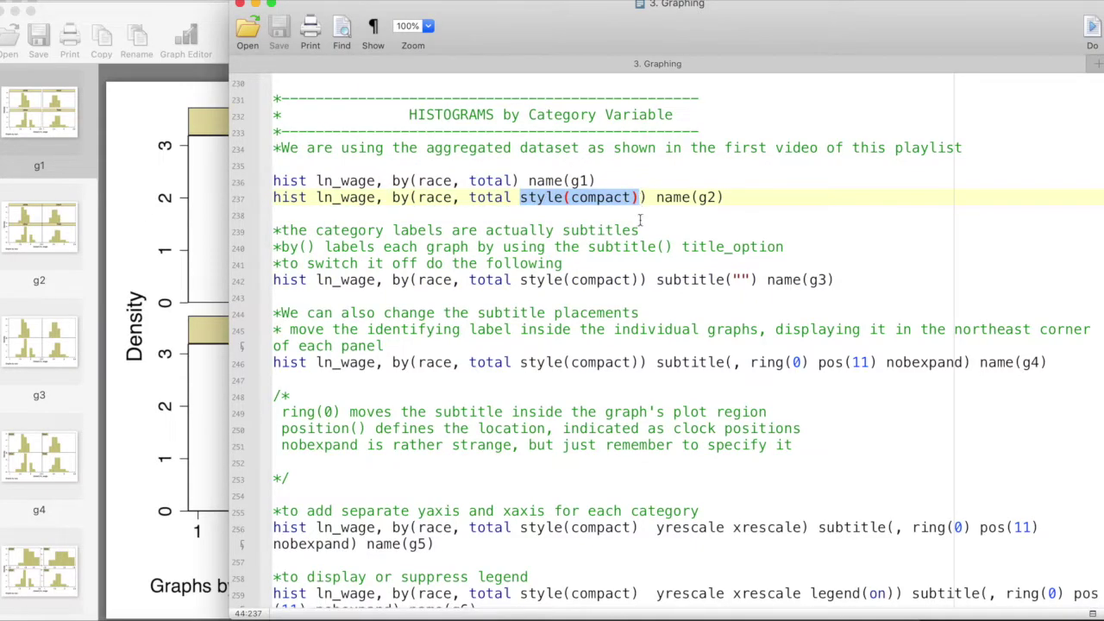
Display compact graph g2 and read the comment about category labels being subtitles.
click(186, 243)
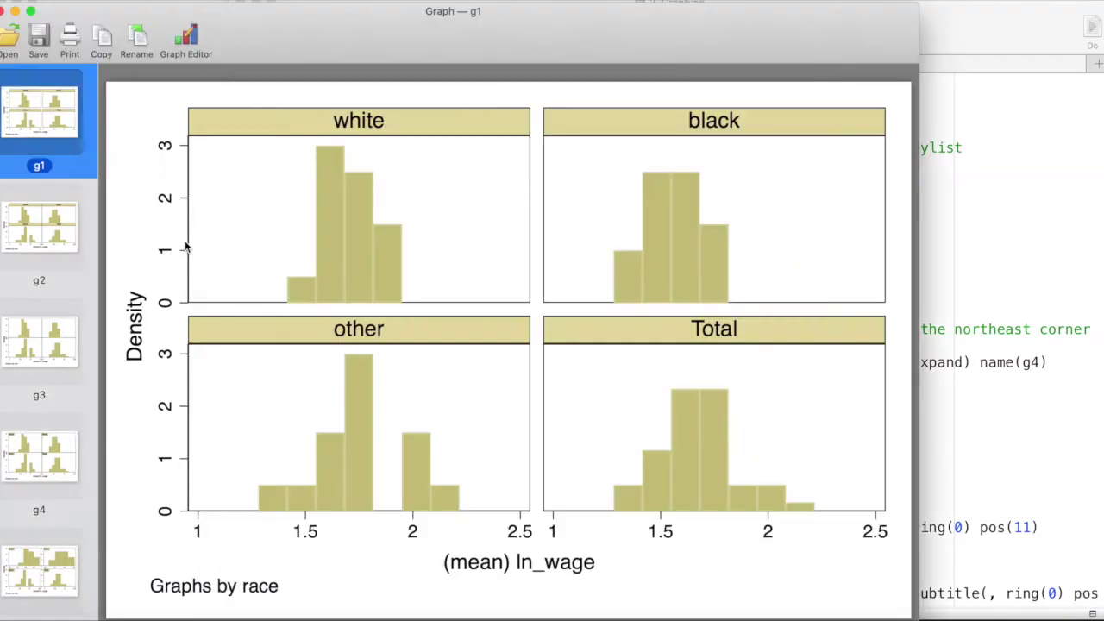
click(66, 240)
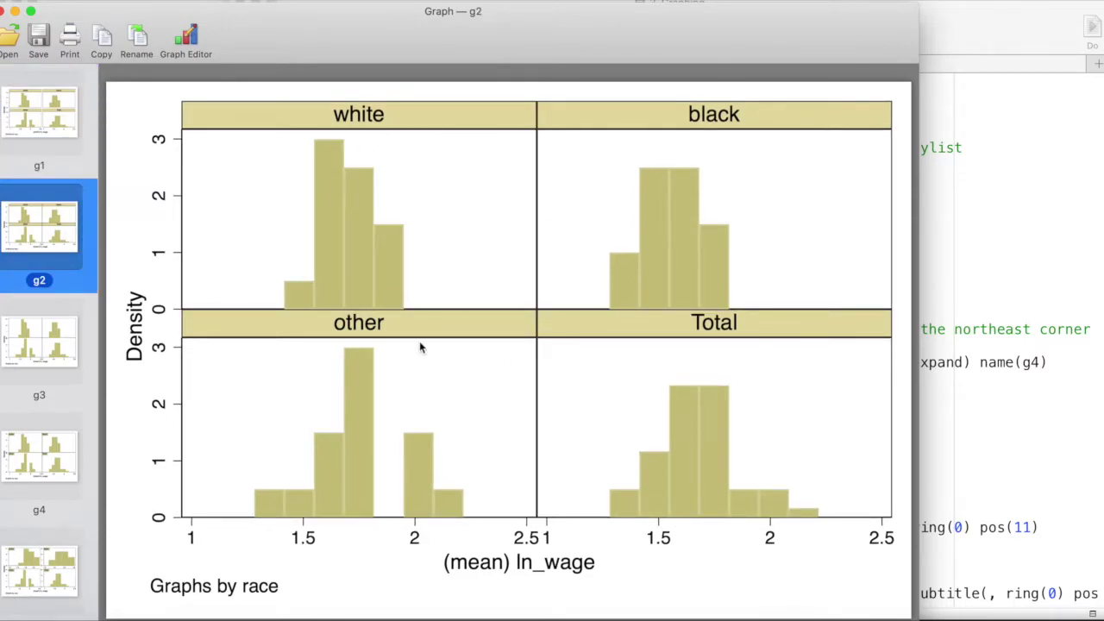
click(1011, 299)
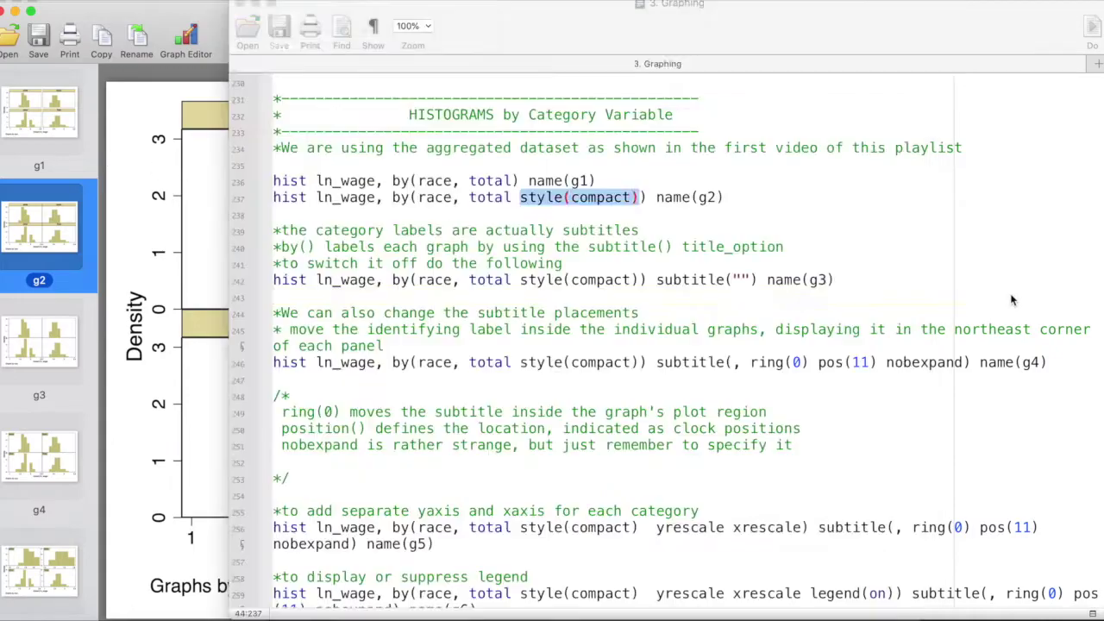
drag(291, 231, 646, 231)
click(219, 268)
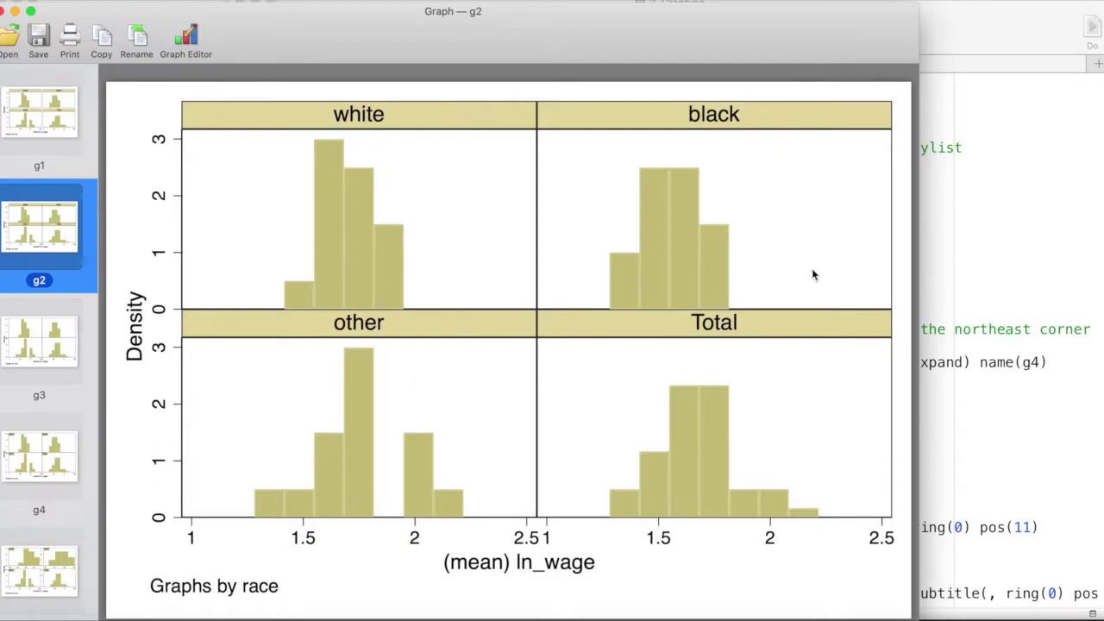
Highlight subtitle("") and name(g3) on line 242, then display graph g3 without race headers.
click(1010, 266)
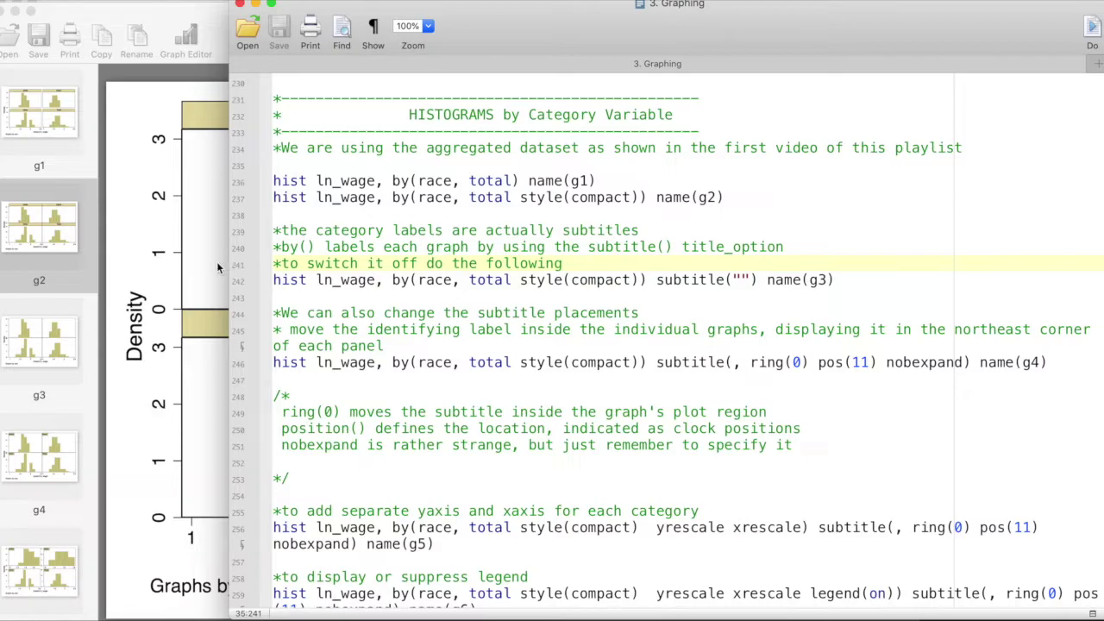
mouse_move(657, 280)
mouse_down()
mouse_move(755, 279)
mouse_move(657, 279)
mouse_up()
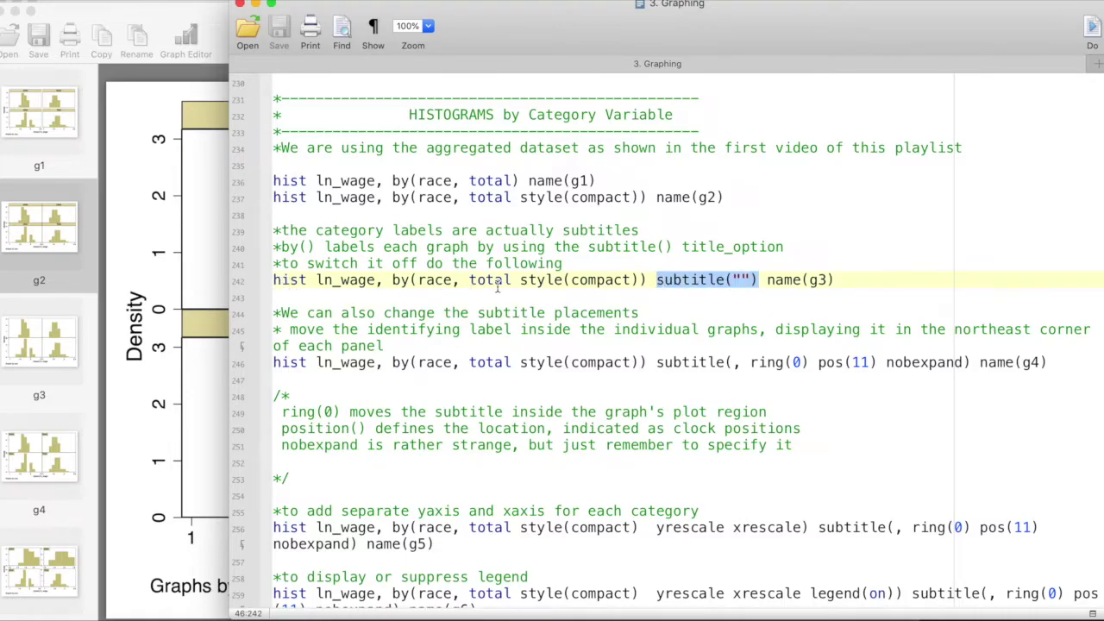
click(657, 280)
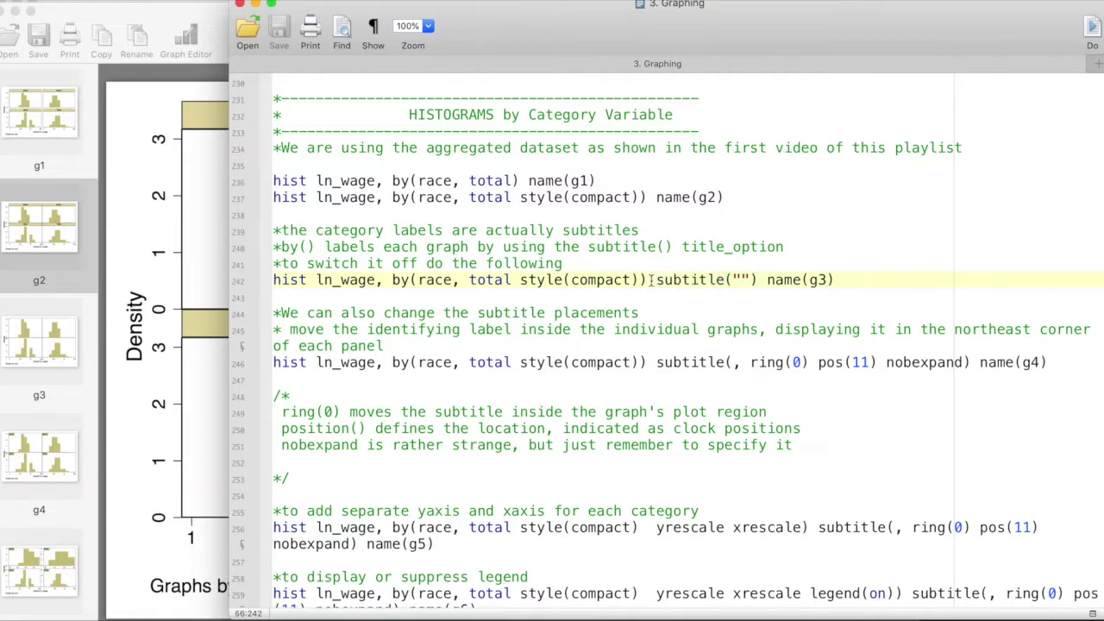
drag(657, 280, 755, 281)
click(739, 280)
drag(835, 281, 767, 280)
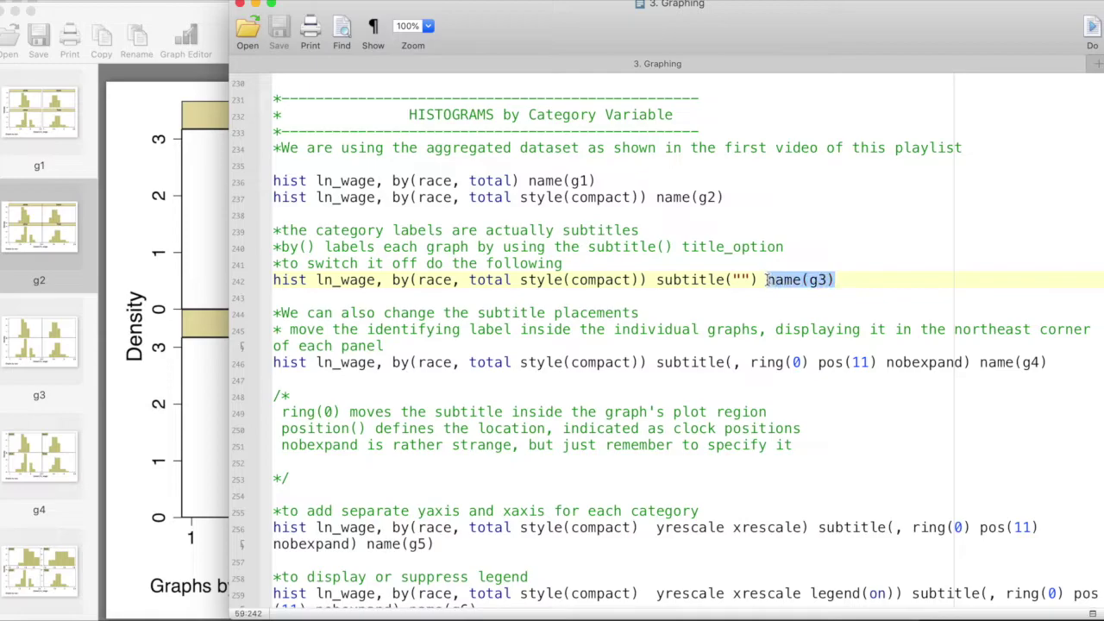
click(143, 308)
click(76, 333)
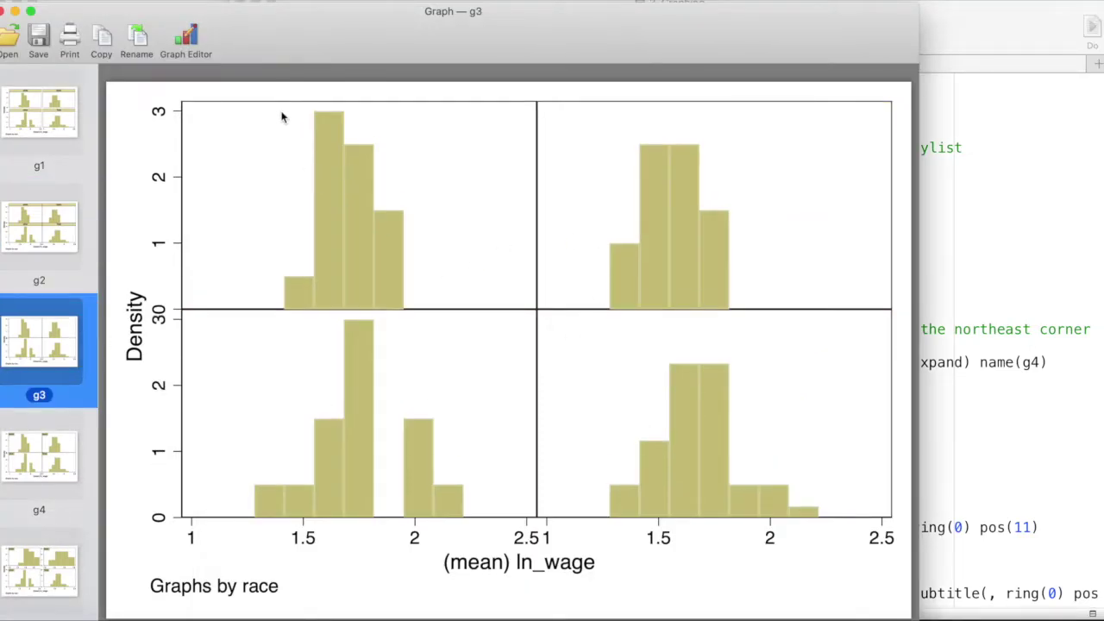
Read the comment on changing subtitle placement and compare graphs g2 and g3.
click(973, 307)
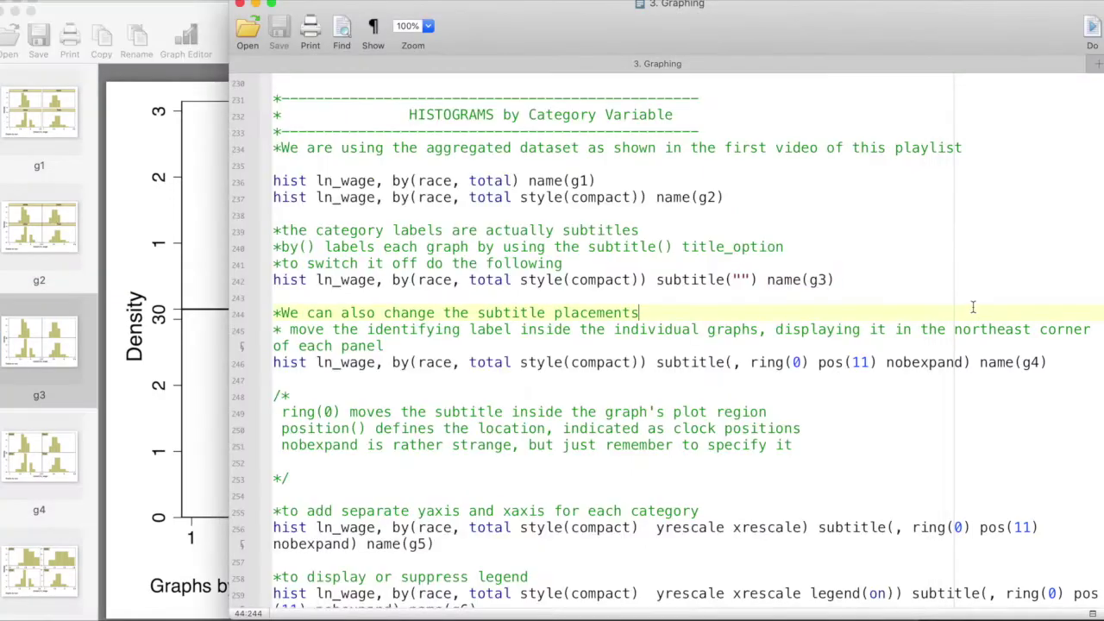
scroll(406, 357, down, 3)
drag(298, 233, 635, 231)
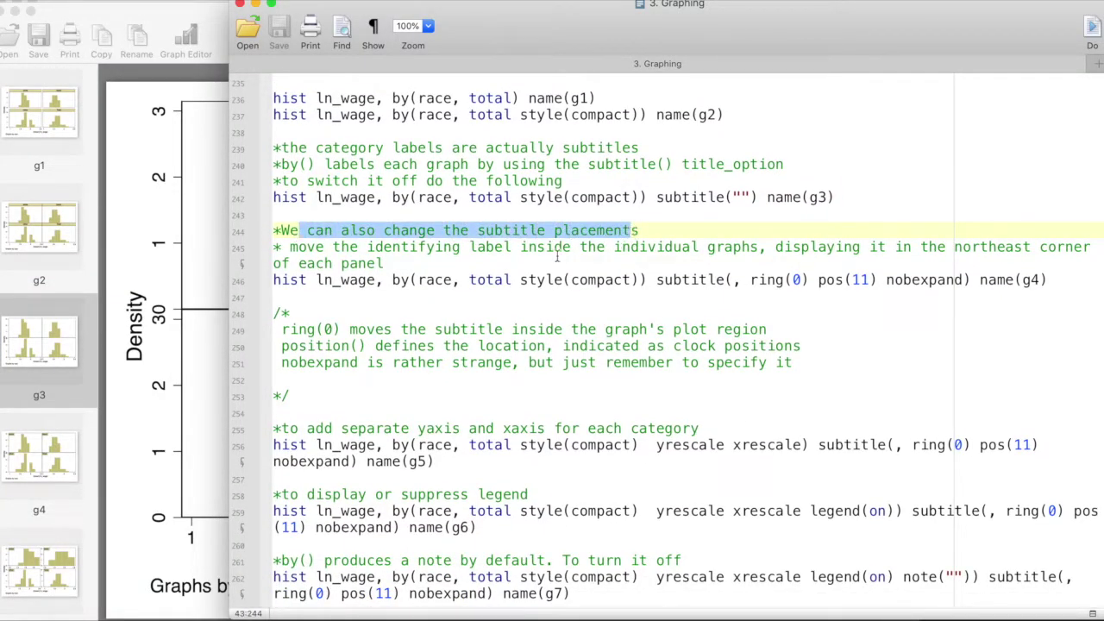
click(423, 263)
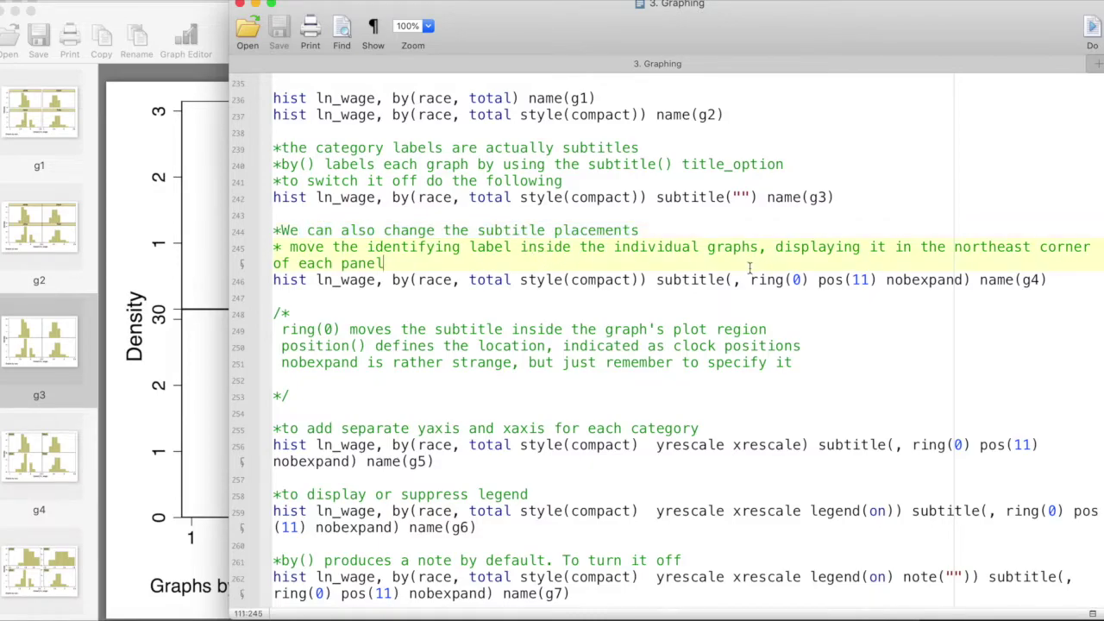
click(153, 304)
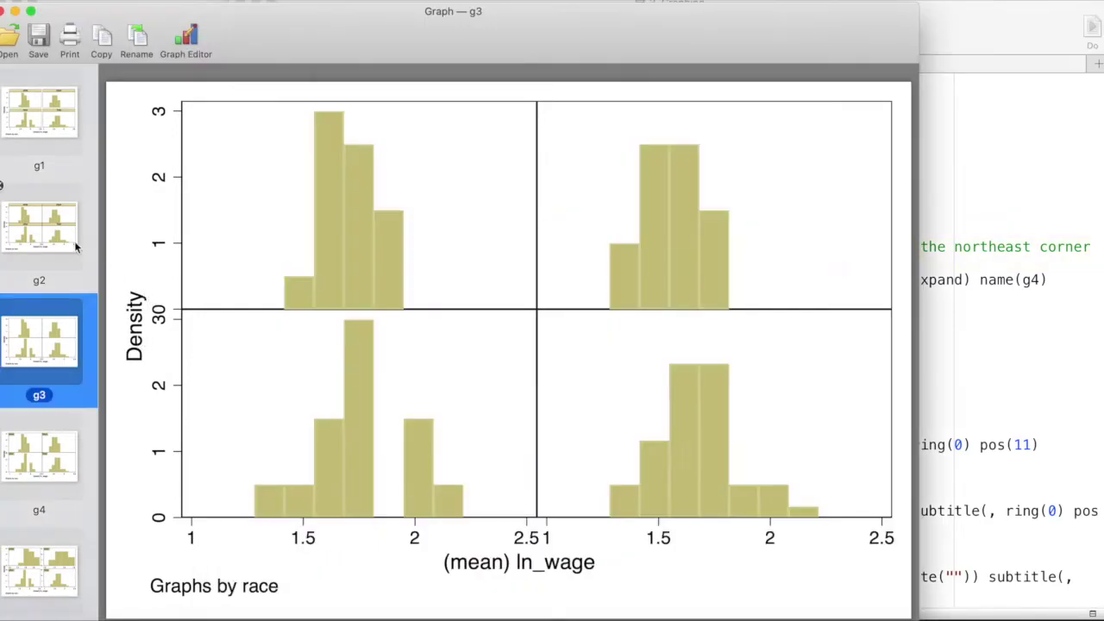
click(75, 248)
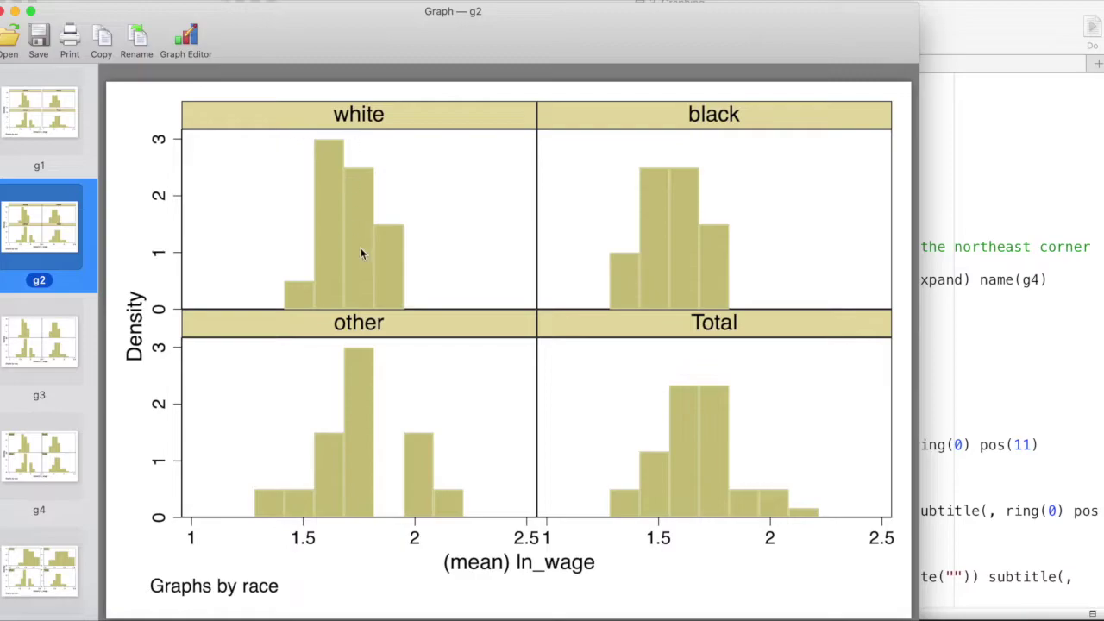
click(65, 354)
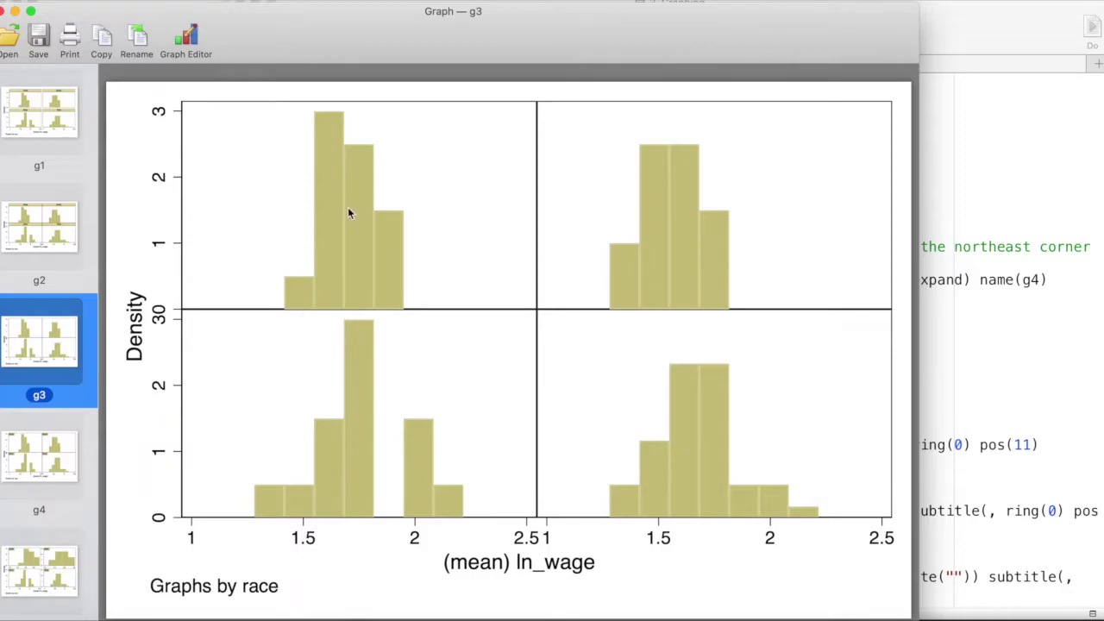
Review the g4 command's by() and subtitle options, including ring(0).
click(969, 317)
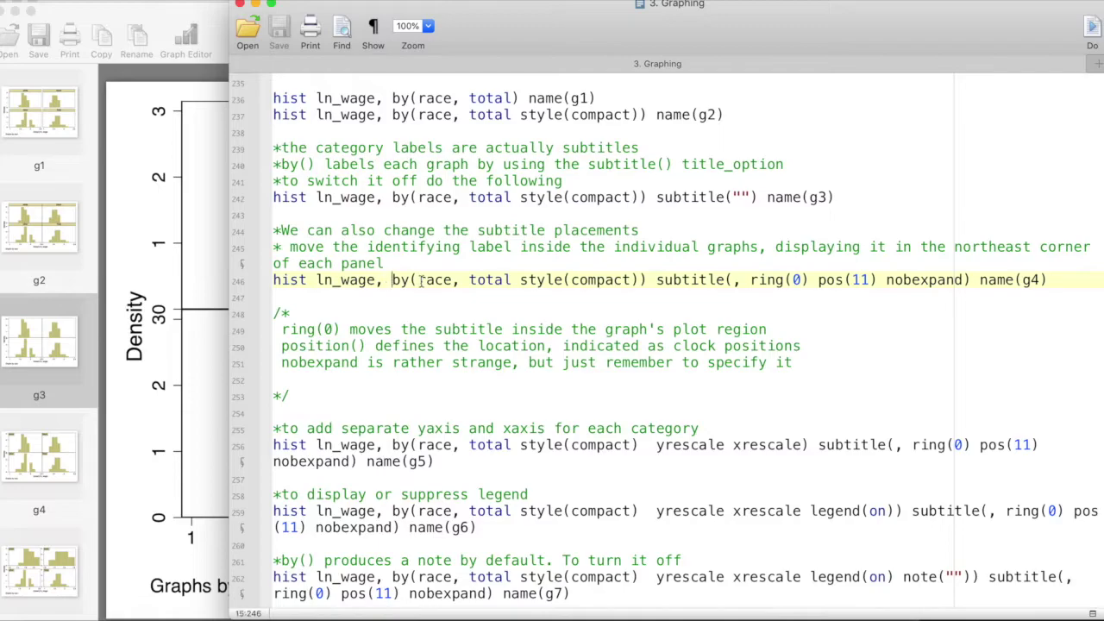
drag(393, 279, 669, 282)
click(671, 281)
key(Up)
key(Up)
key(Up)
key(Up)
key(Up)
key(shift+Right)
key(shift+Right)
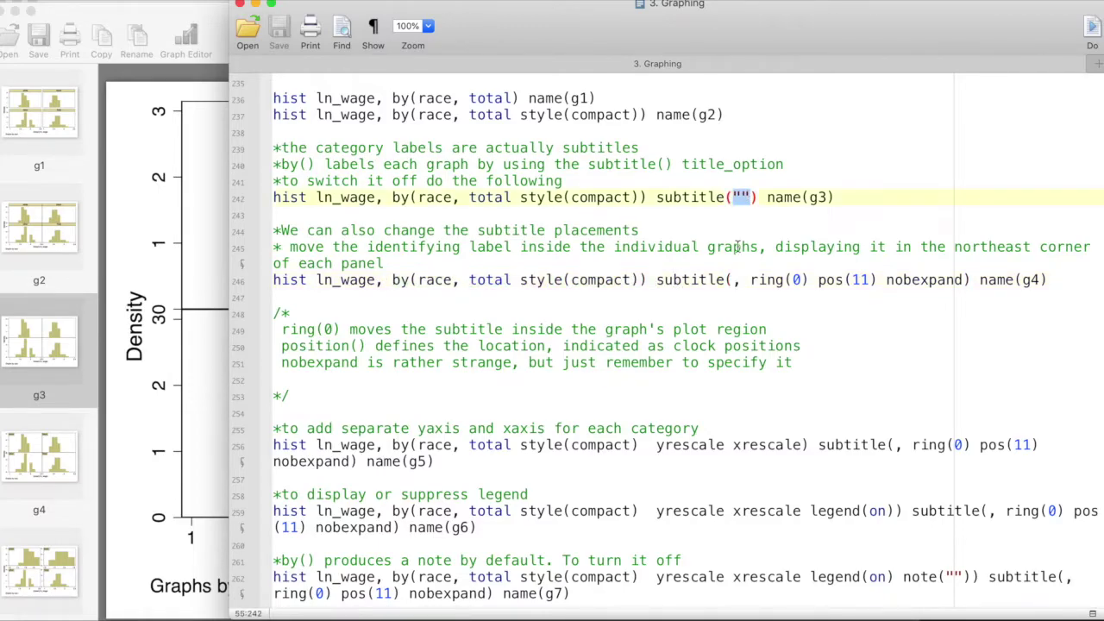
click(735, 279)
drag(752, 283, 963, 284)
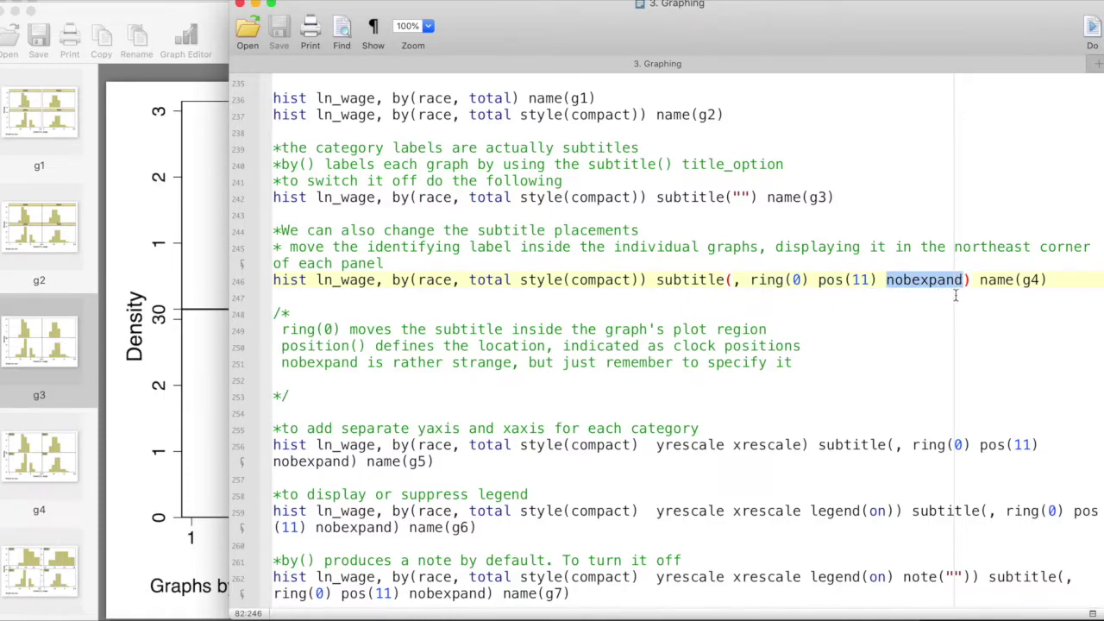
click(97, 403)
Display graph g4 and highlight the ring(0) comment and option on line 246.
click(73, 442)
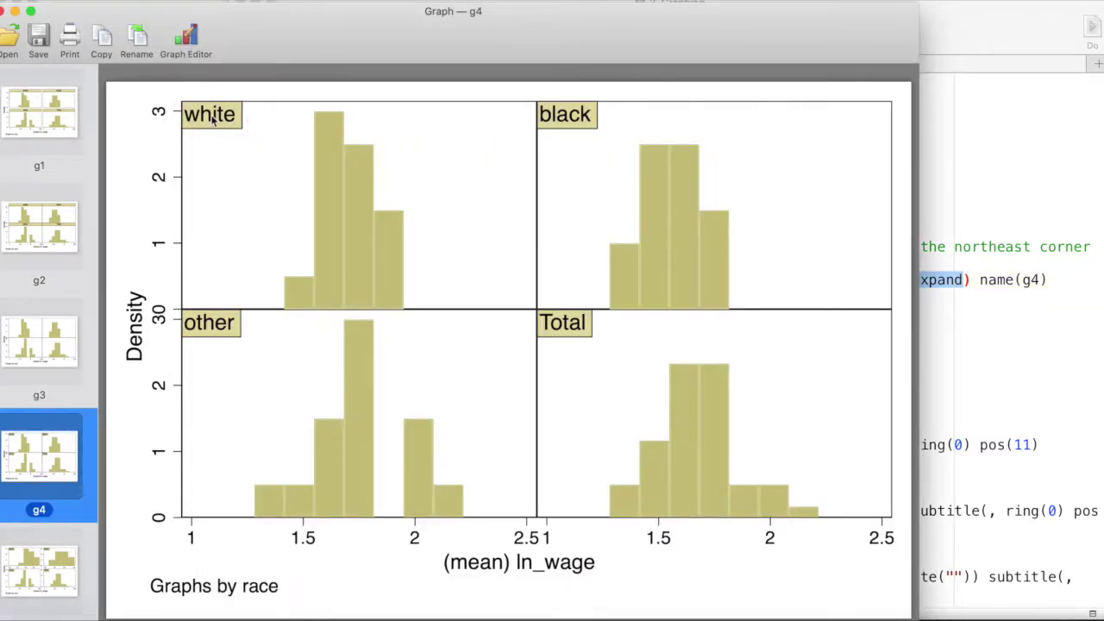
click(1010, 394)
click(220, 290)
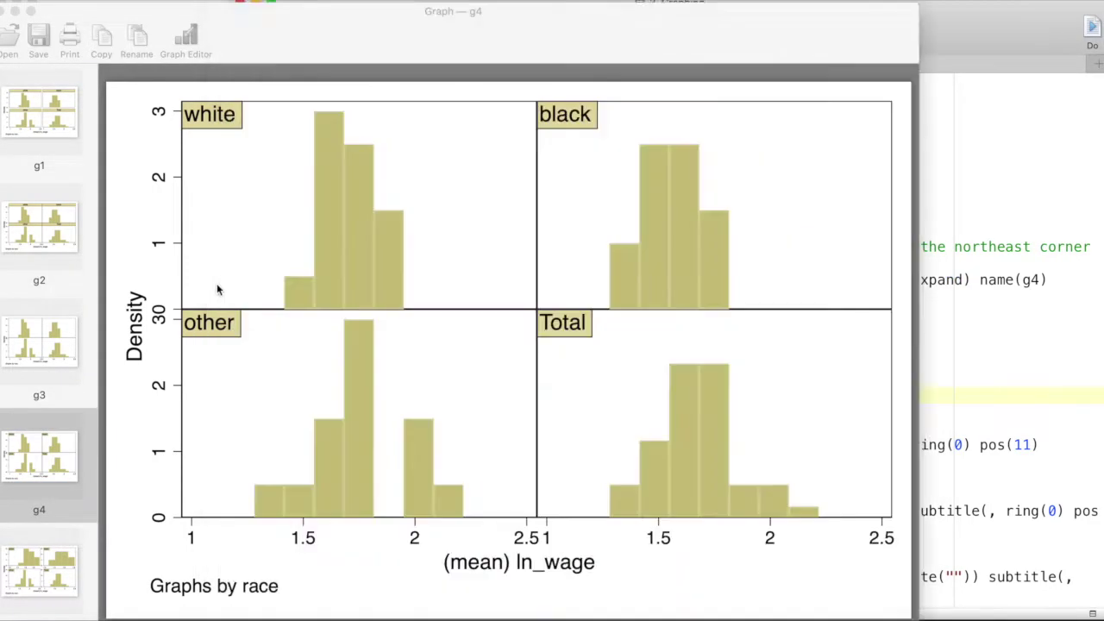
click(1007, 334)
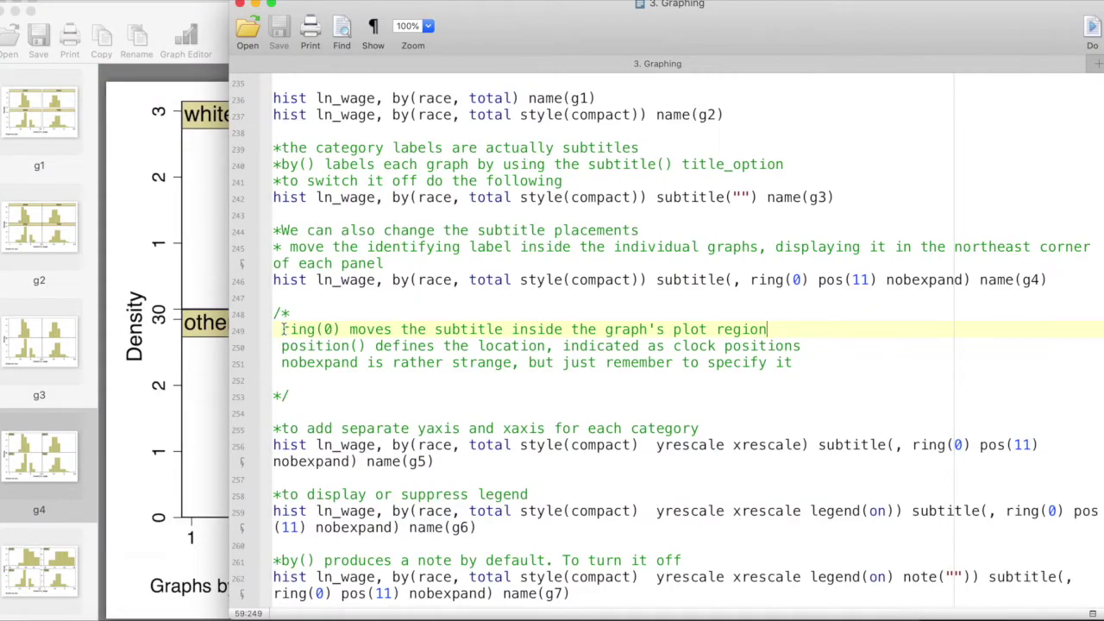
drag(282, 329, 767, 332)
drag(805, 283, 750, 282)
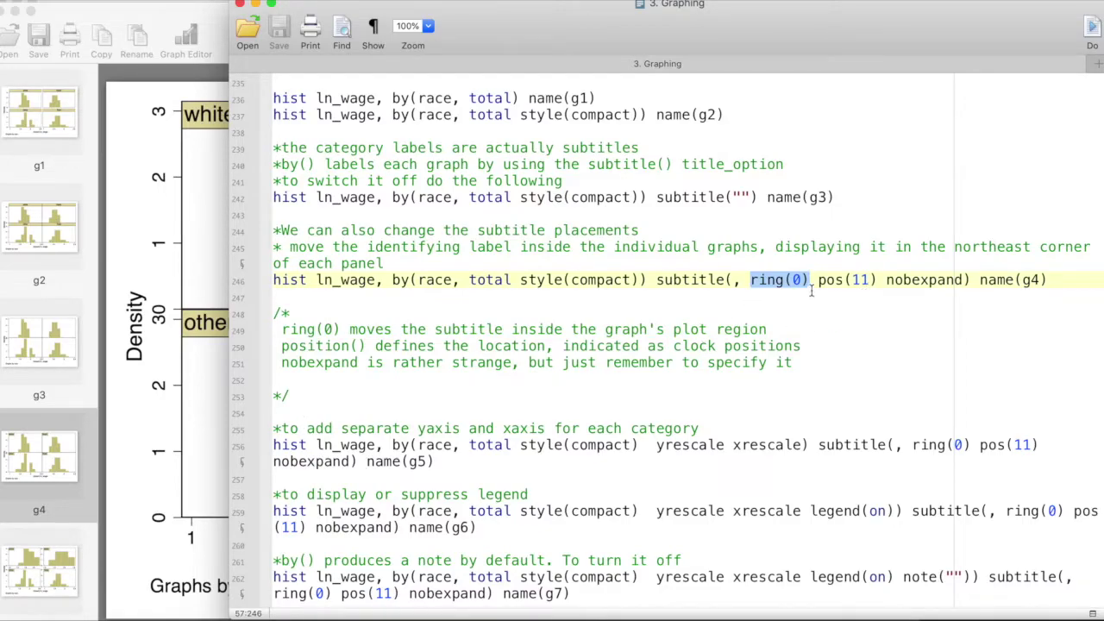
Review the position() explanation and the nobexpand option, then view graph g4 again.
drag(314, 346, 767, 350)
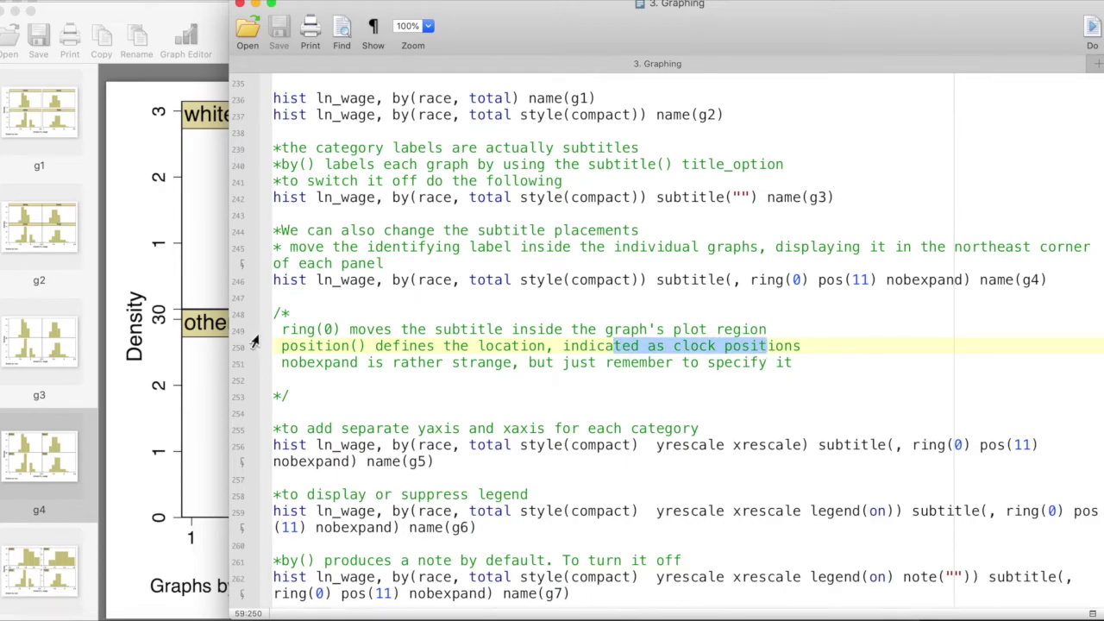
click(190, 330)
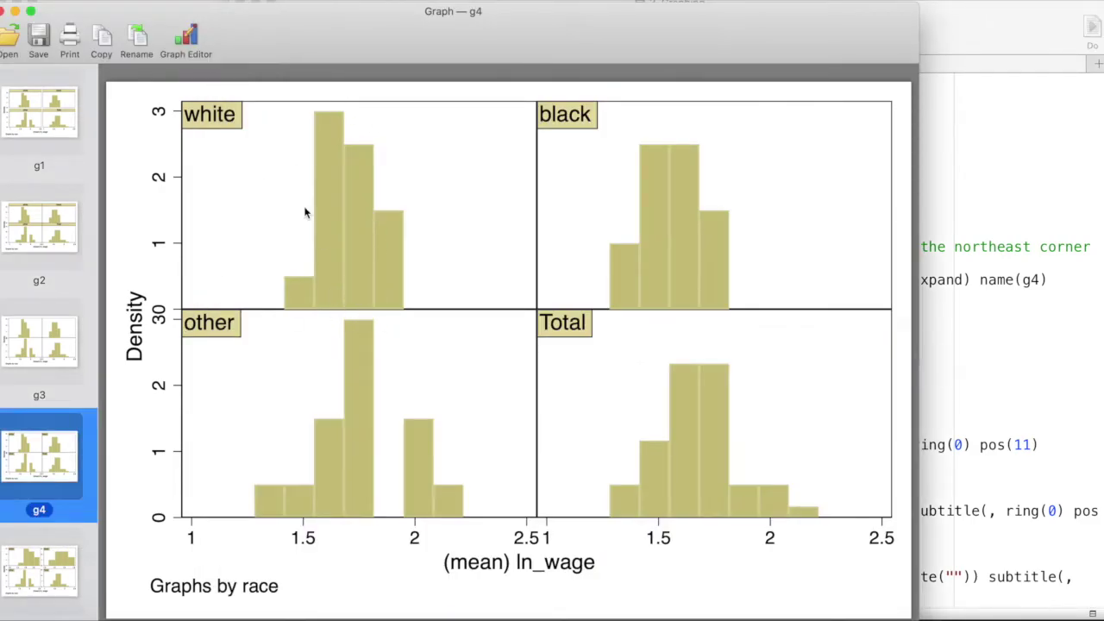
click(991, 275)
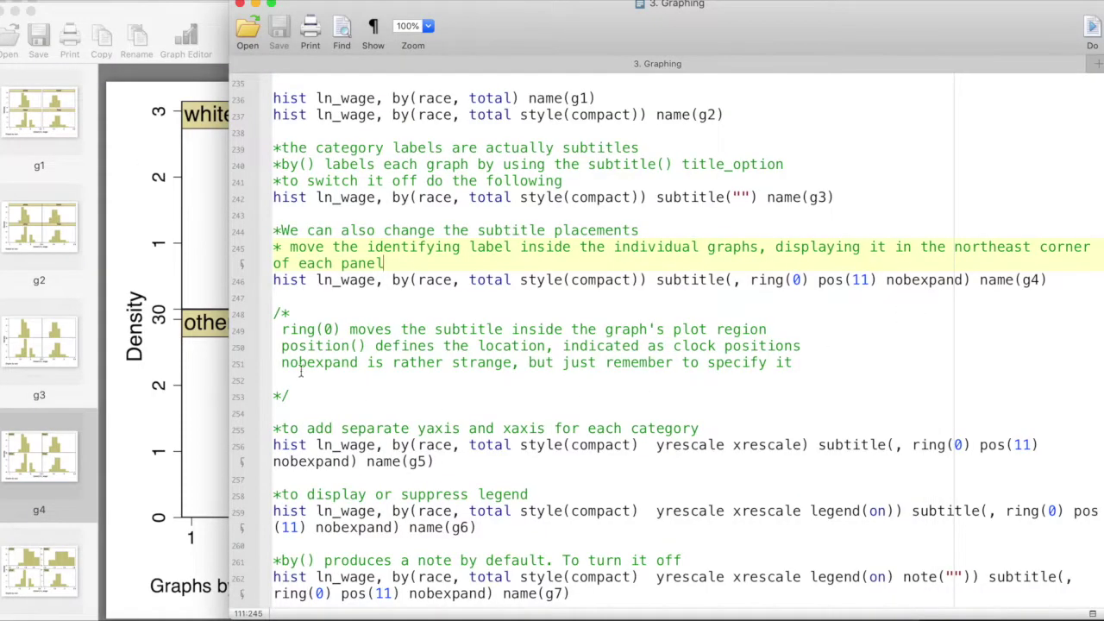
drag(282, 366, 360, 367)
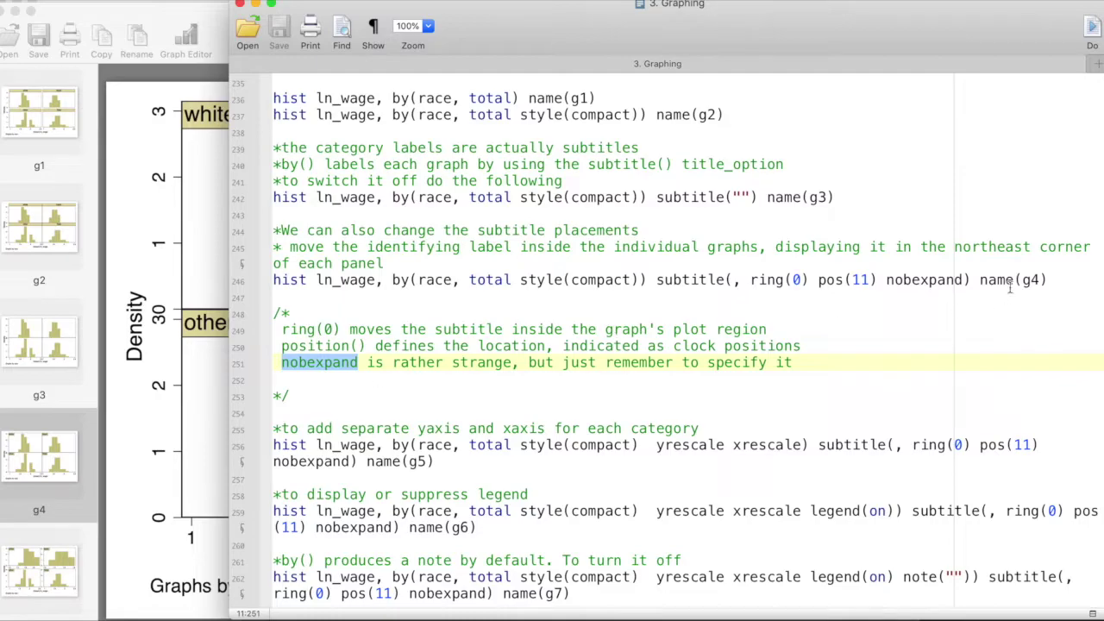
drag(964, 279, 887, 279)
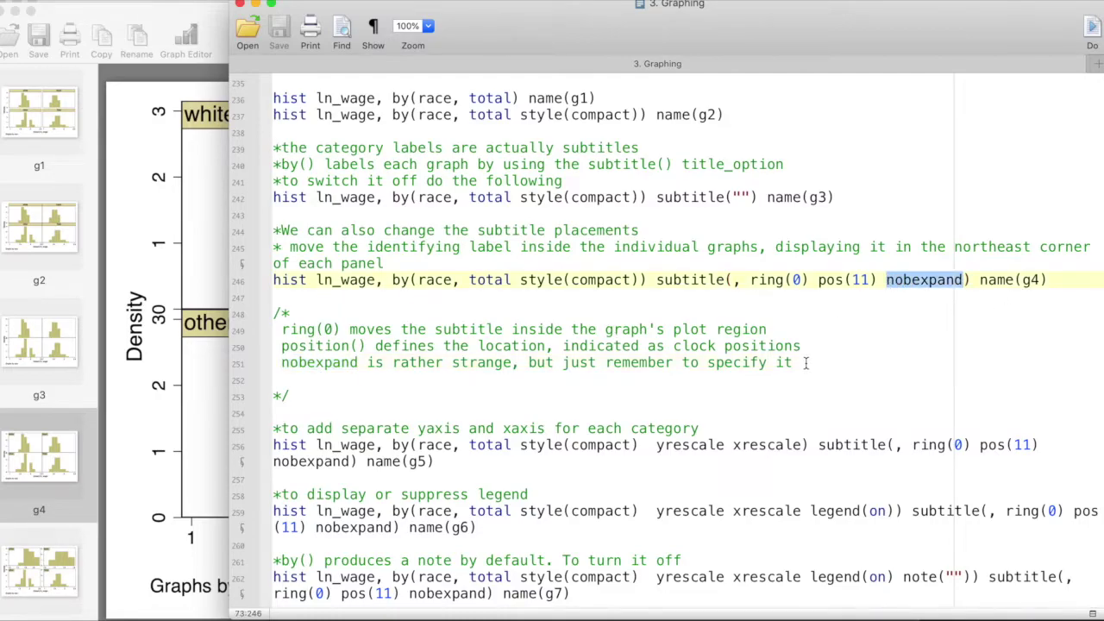
scroll(466, 398, down, 3)
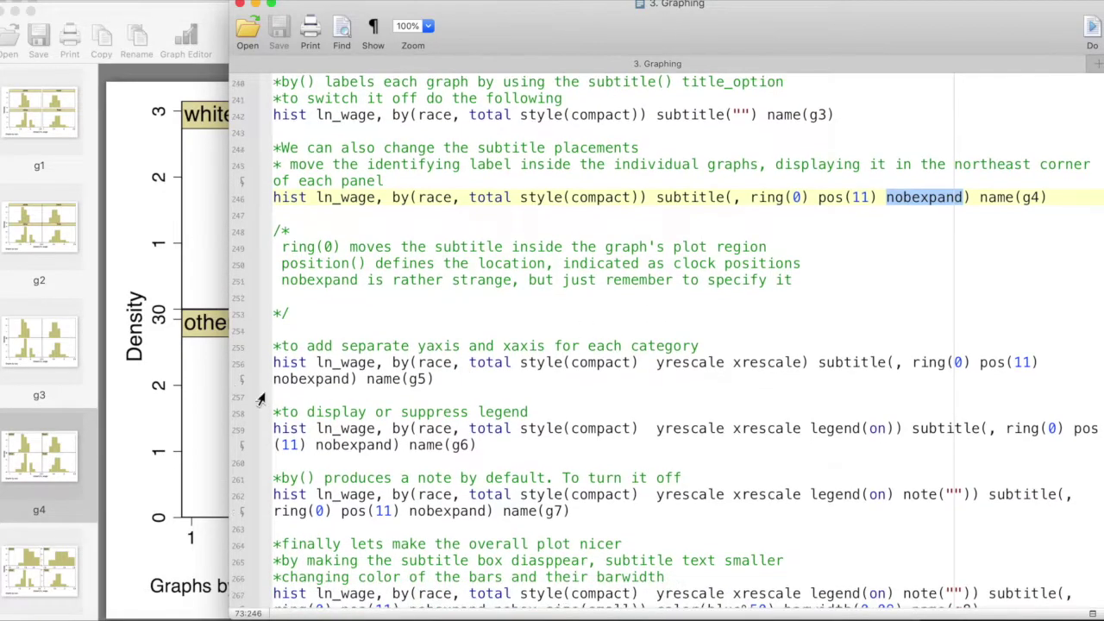
click(175, 378)
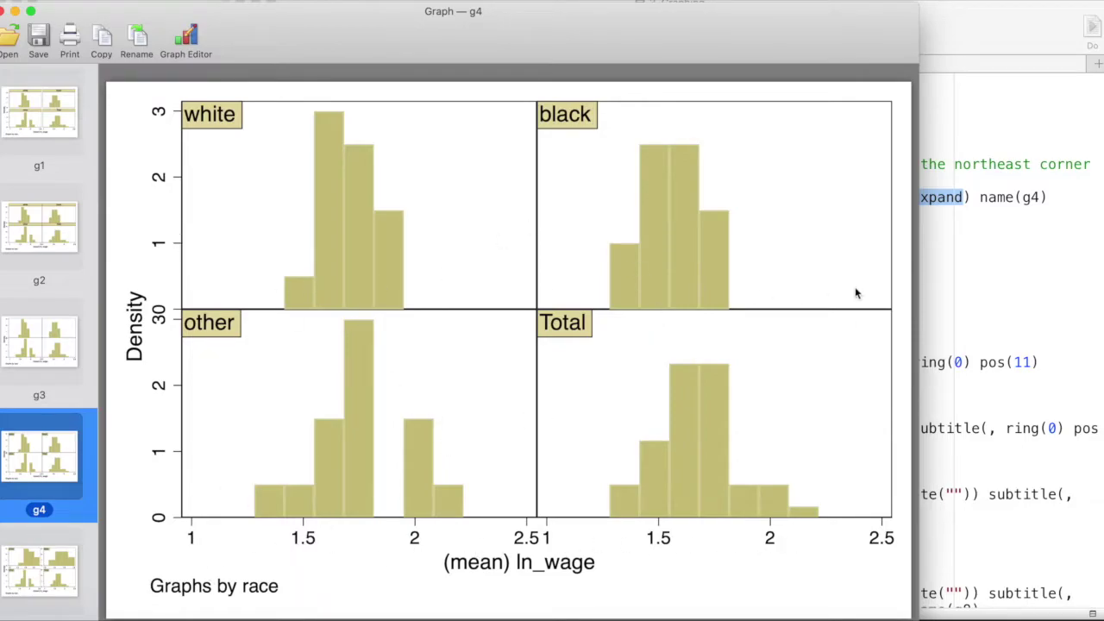
Show graph g5, highlight its yrescale xrescale by() options, then bring up graph g6.
click(67, 576)
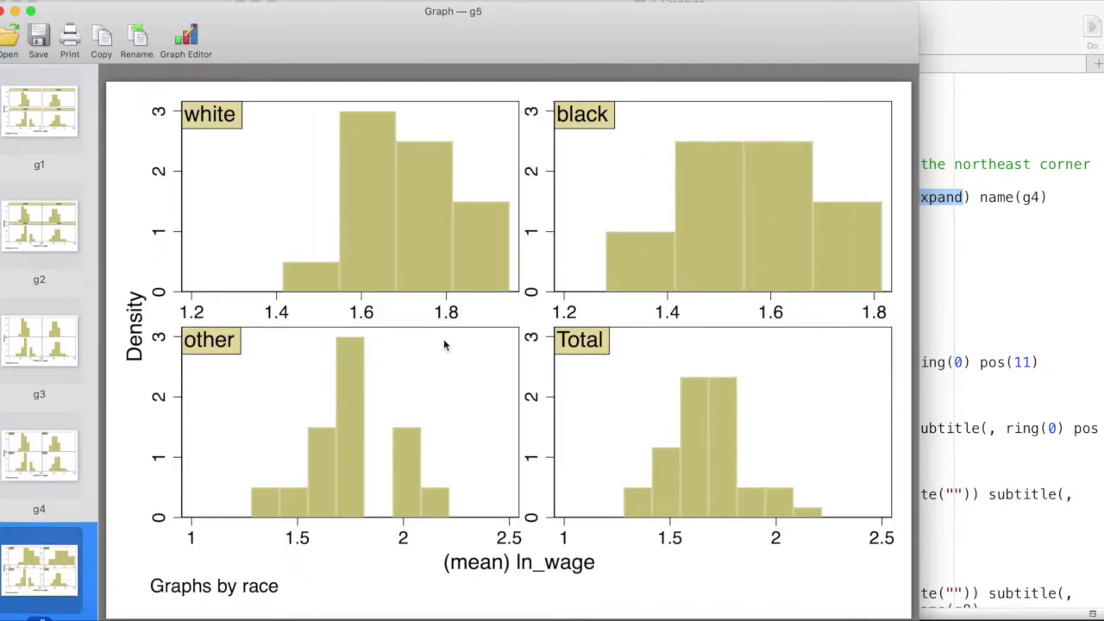
click(1018, 366)
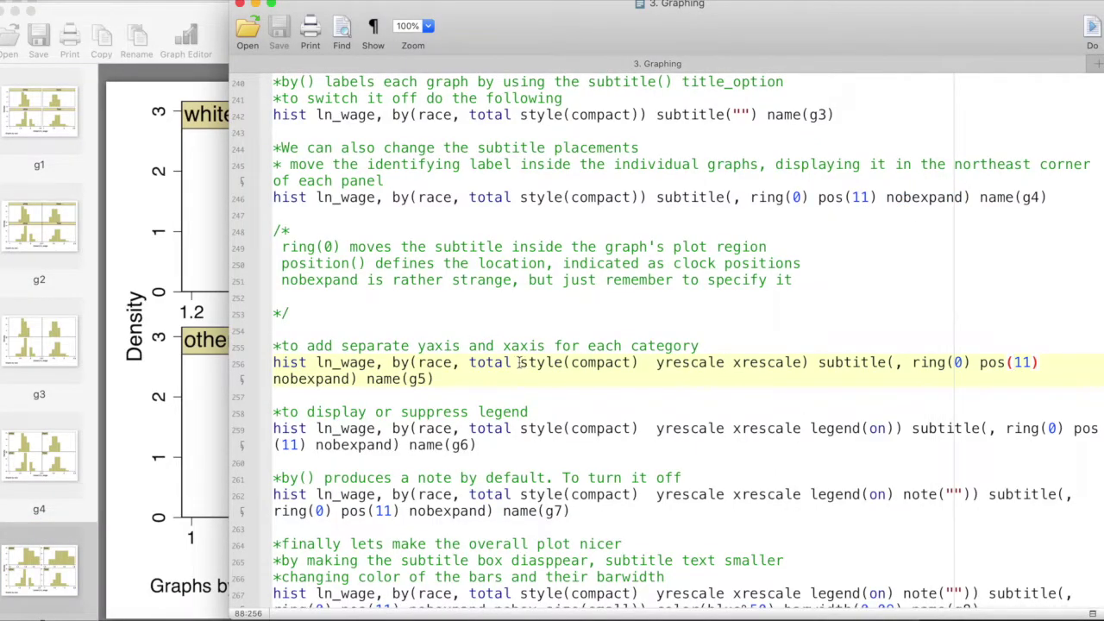
drag(393, 363, 809, 363)
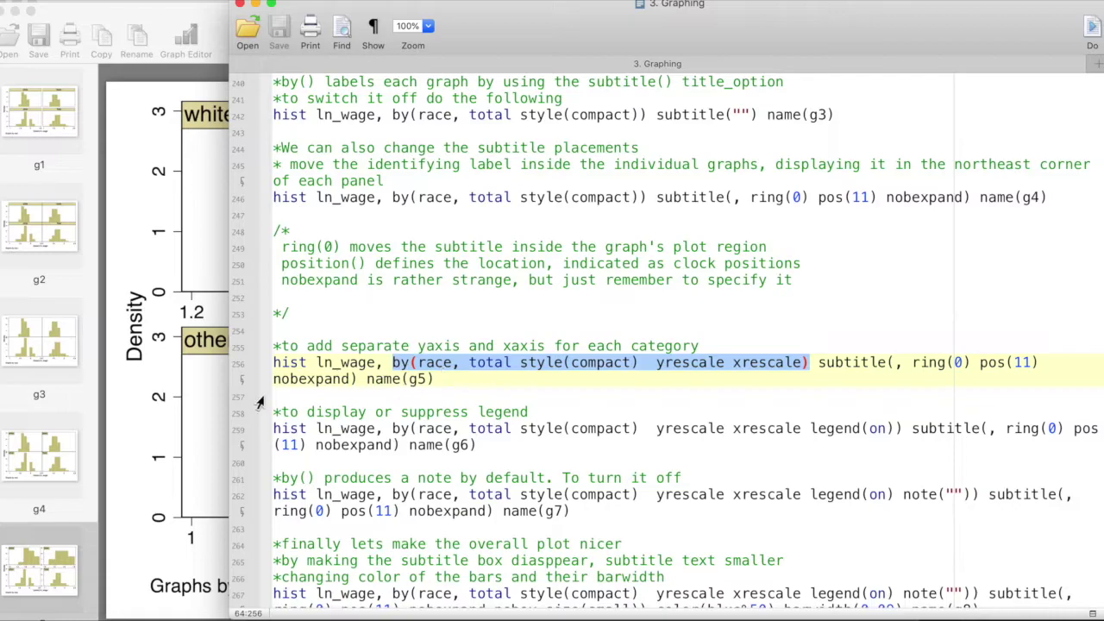
key(super+shift+d)
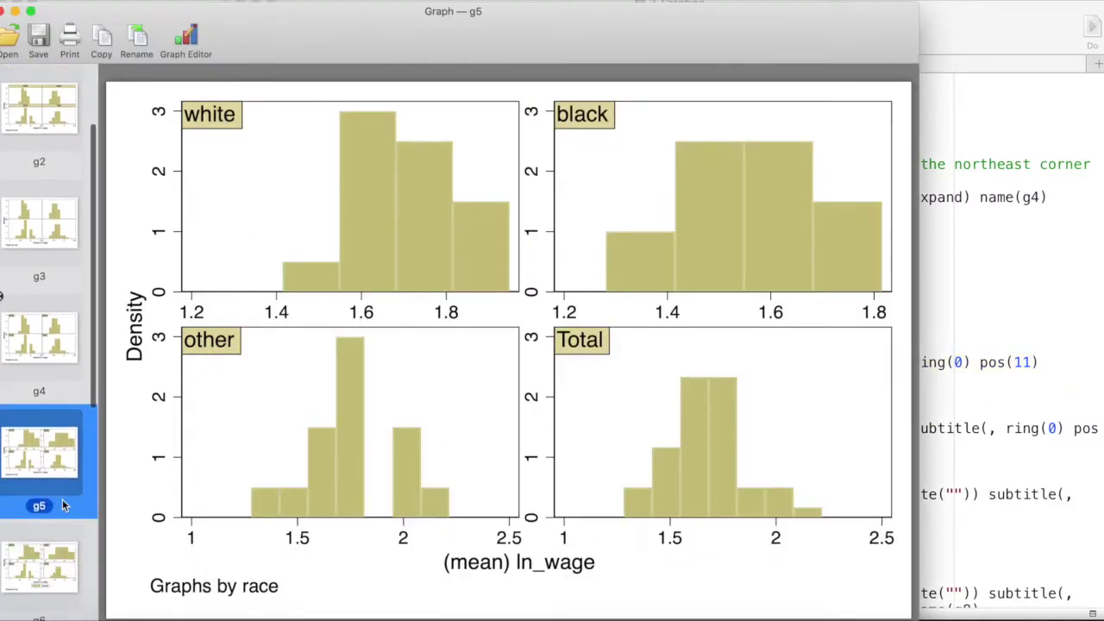
scroll(62, 500, down, 5)
click(49, 434)
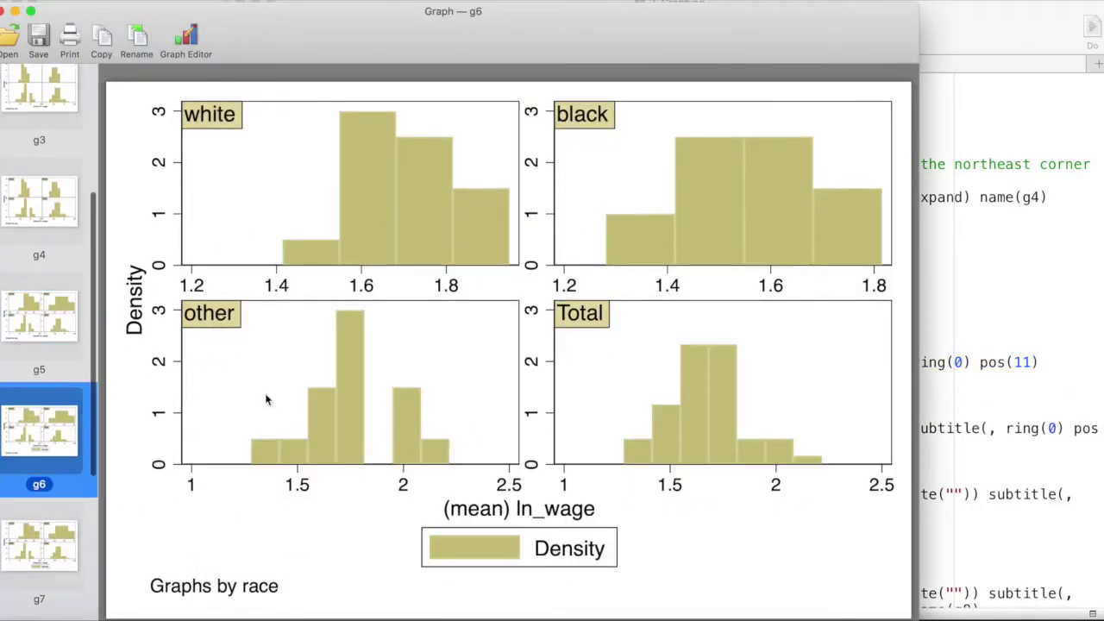
Switch between the do-file and graph g6 with its Density legend.
click(1074, 387)
click(194, 407)
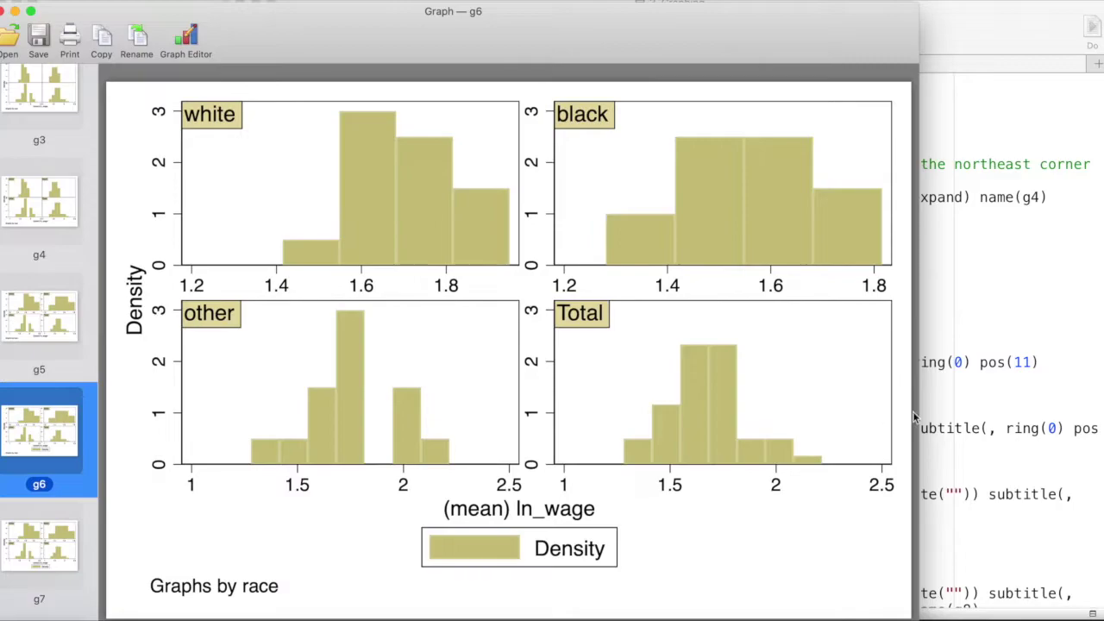
click(1068, 413)
Highlight legend(on) and the by() option list on line 259, checking graph g6.
drag(893, 434, 809, 429)
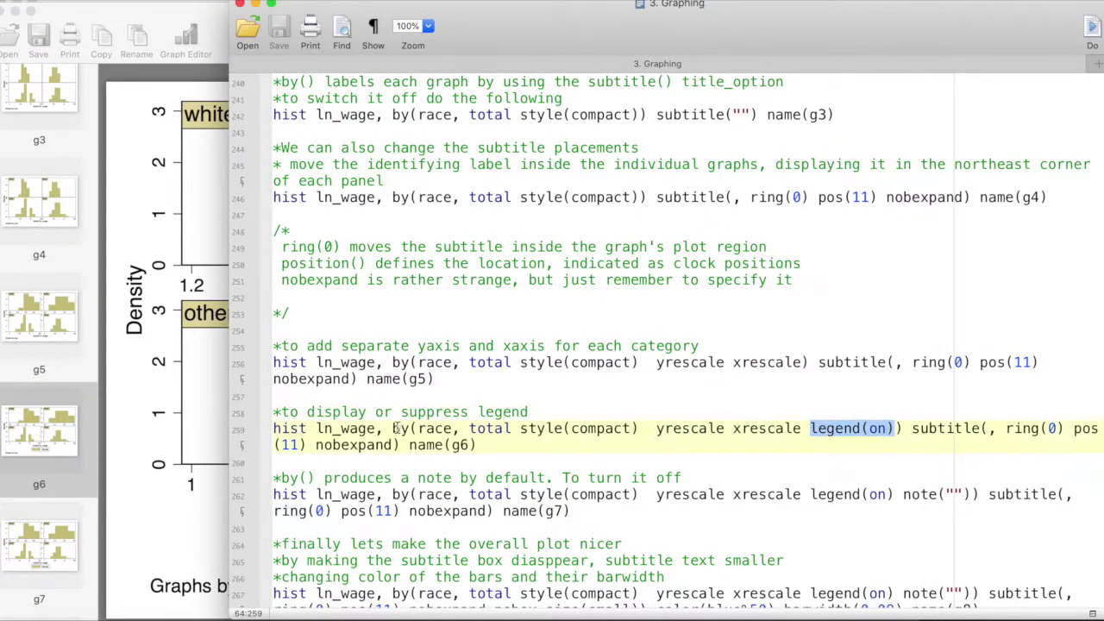
drag(395, 429, 902, 431)
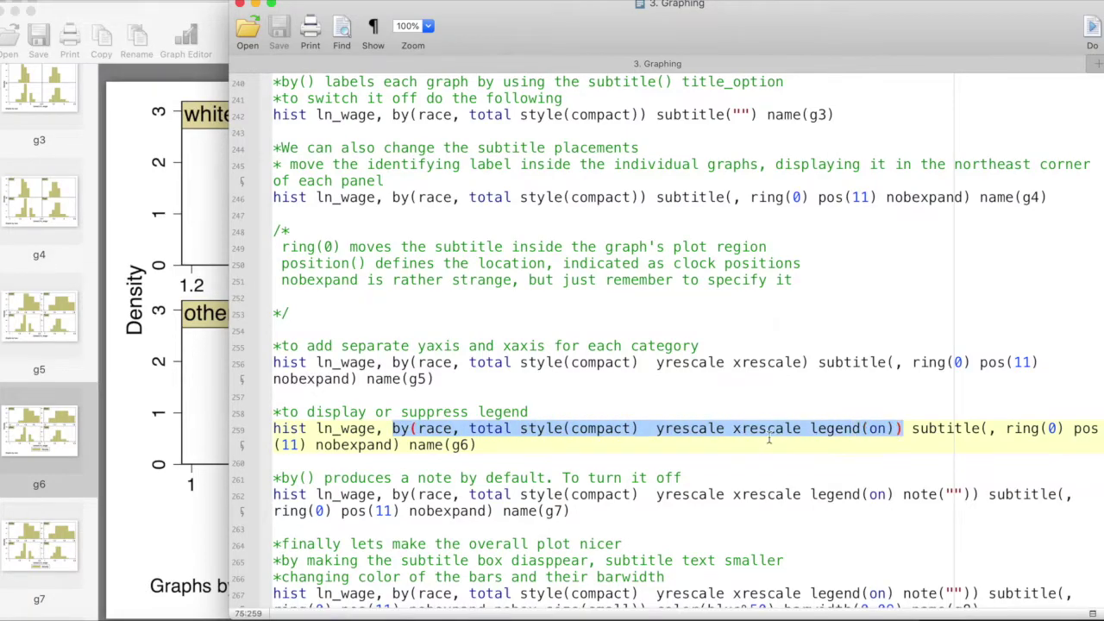
scroll(768, 439, down, 3)
scroll(396, 405, down, 2)
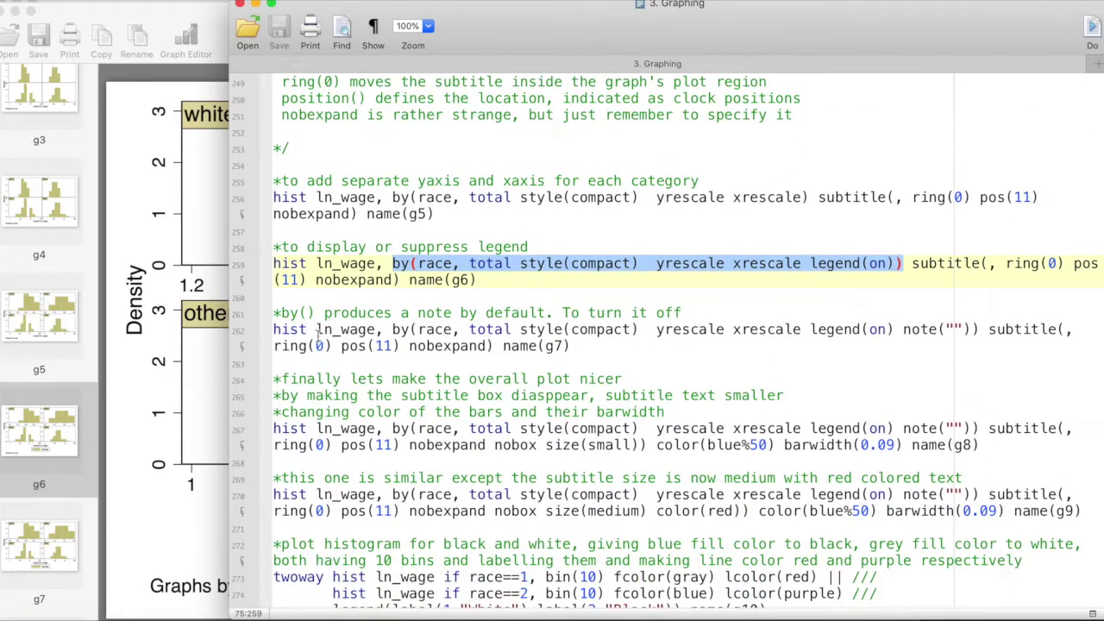
drag(281, 313, 528, 317)
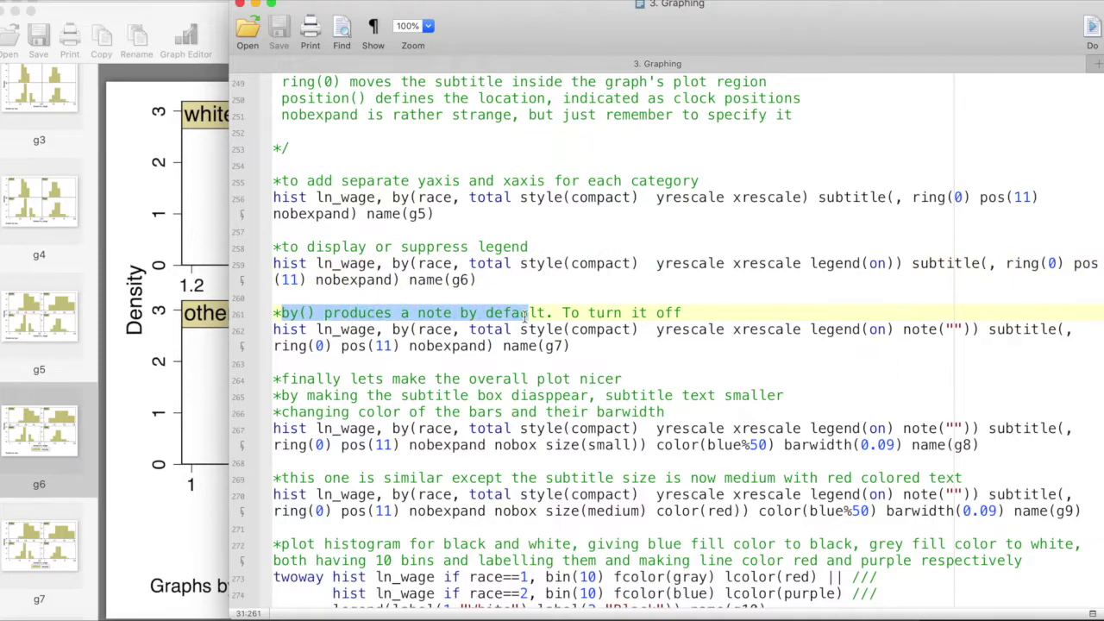
click(226, 452)
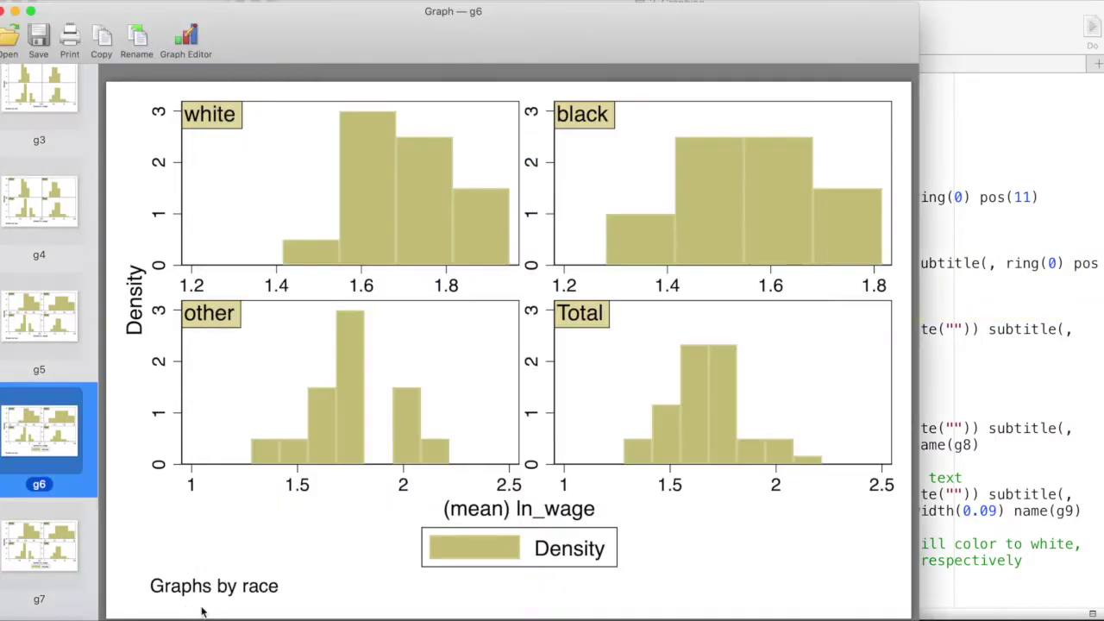
click(1048, 457)
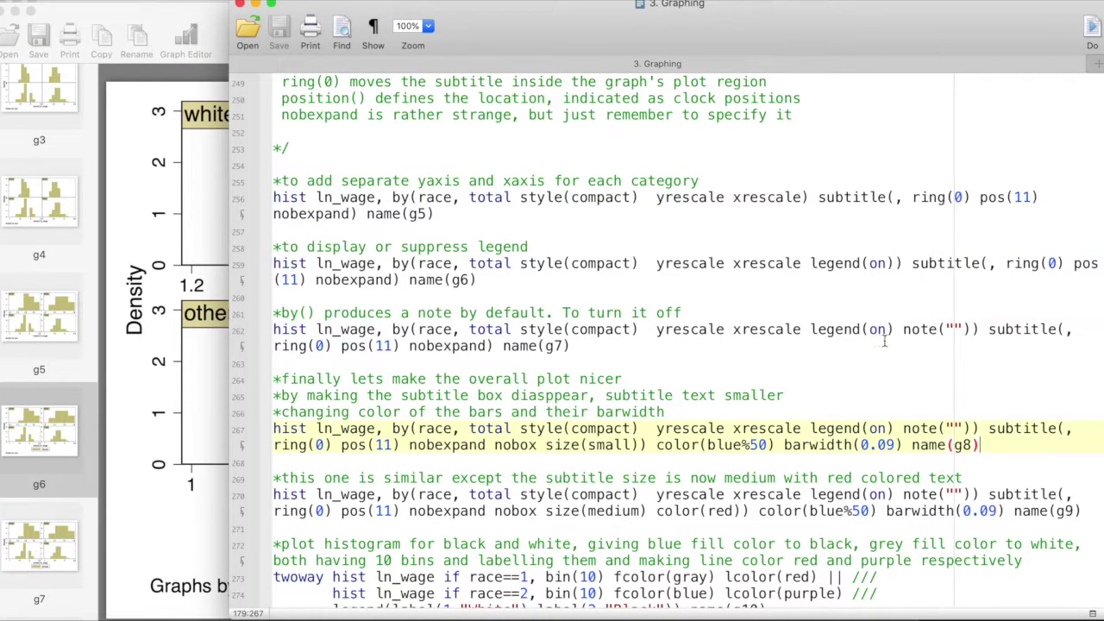
Highlight note("") and the by() options on line 262, then view graph g7.
drag(965, 329, 910, 333)
click(967, 333)
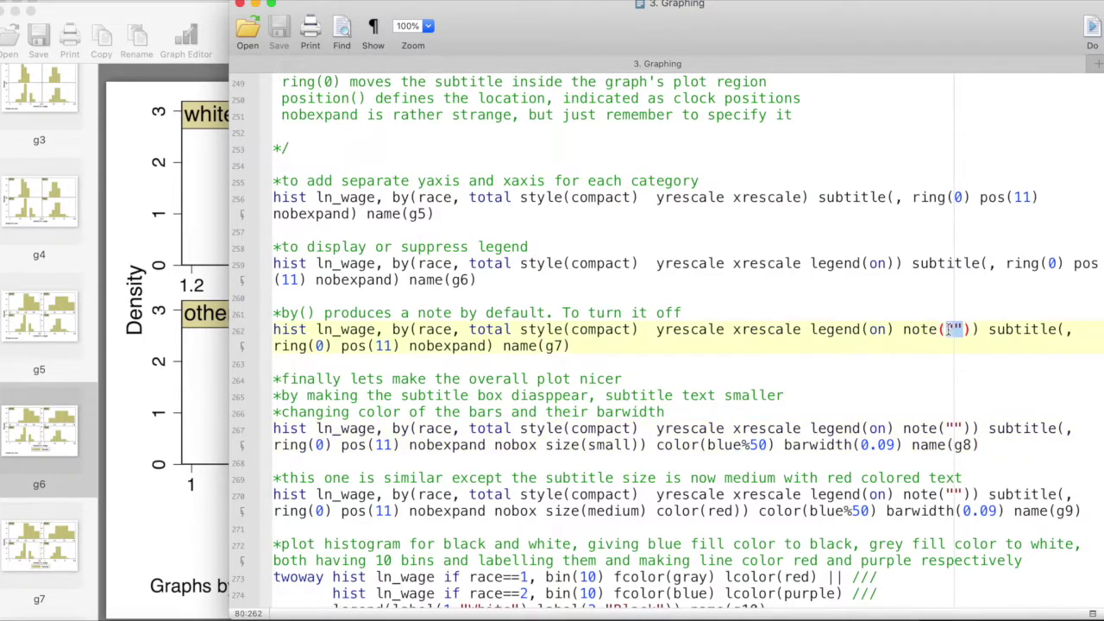
drag(979, 329, 870, 329)
drag(759, 334, 395, 334)
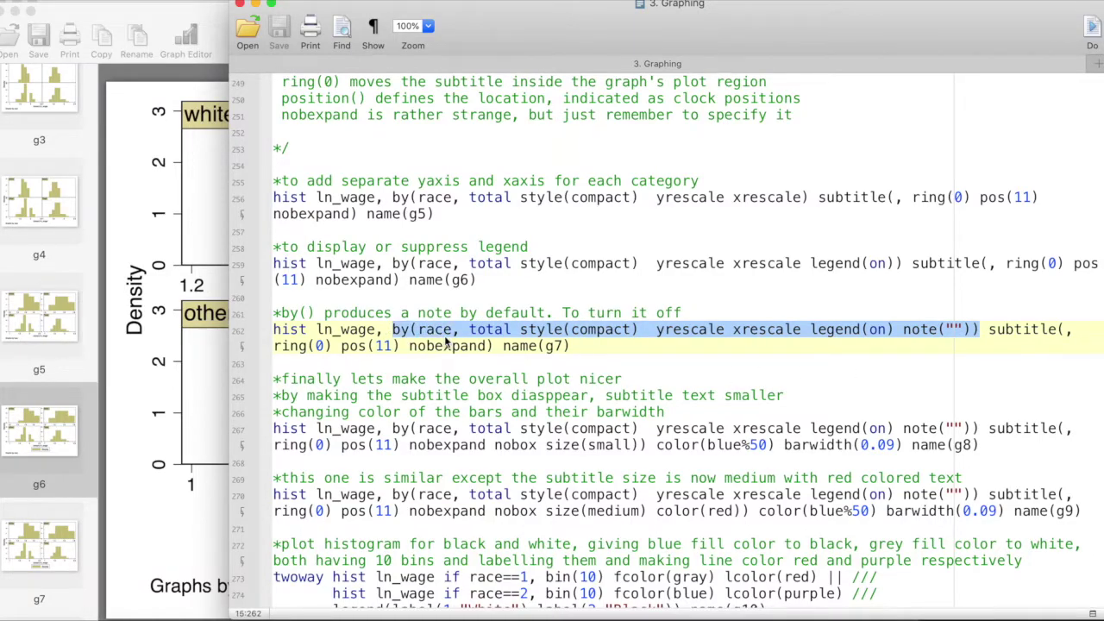
click(171, 517)
click(73, 555)
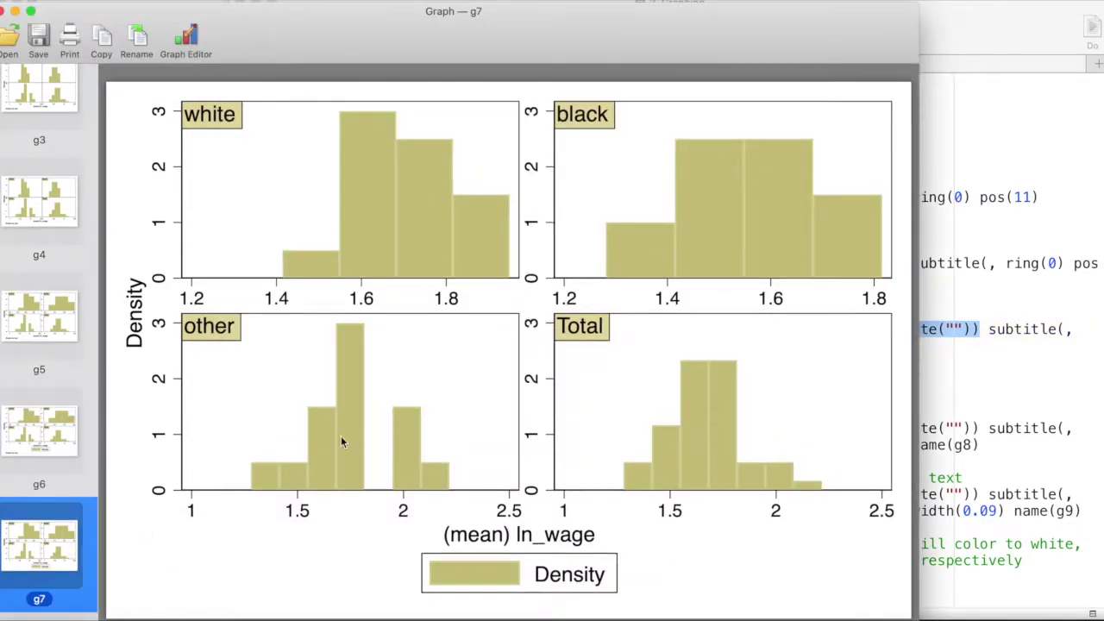
scroll(38, 518, down, 4)
scroll(38, 518, down, 4)
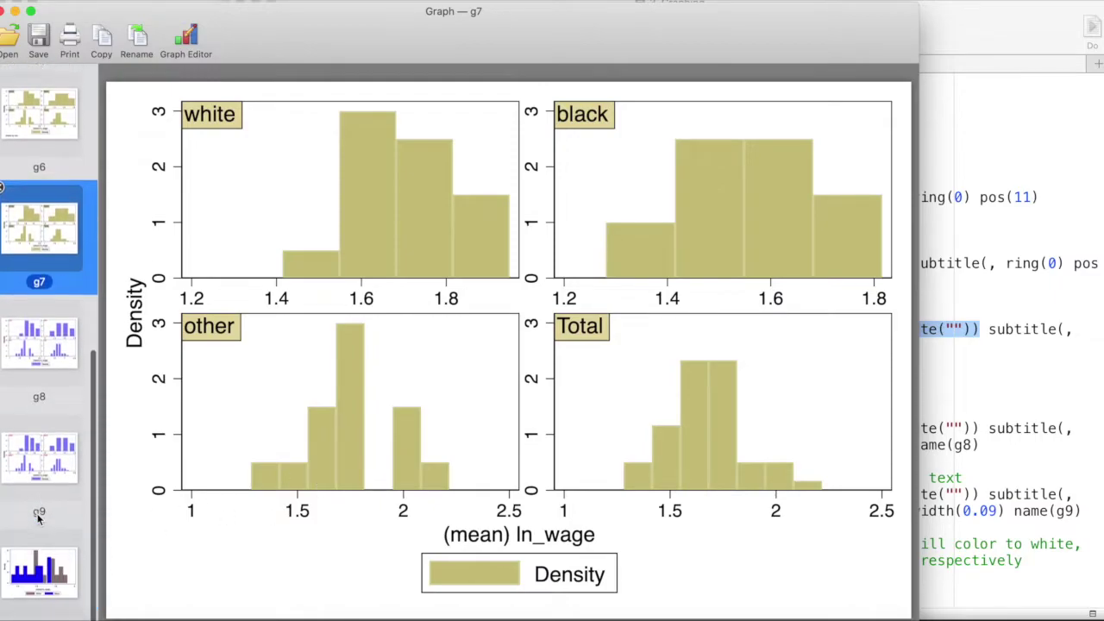
click(991, 391)
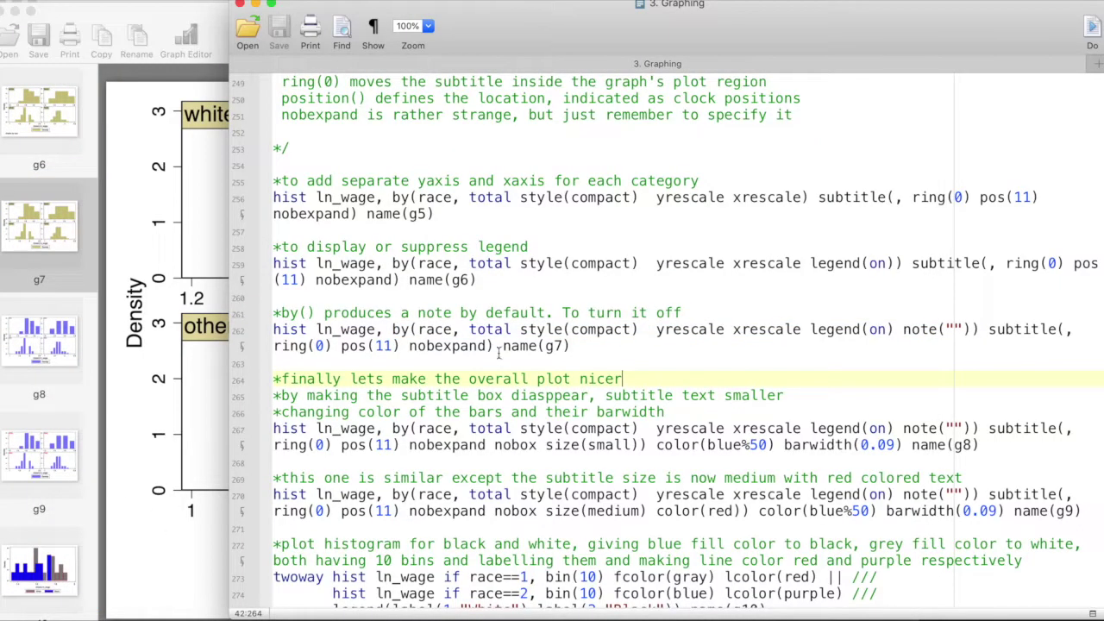
click(226, 379)
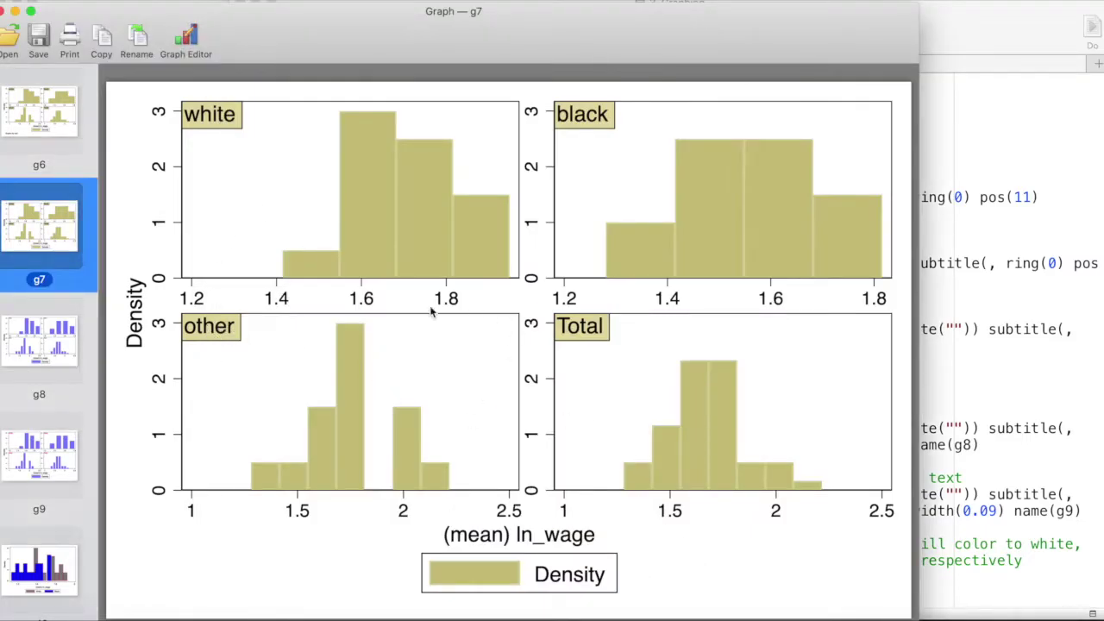
click(953, 269)
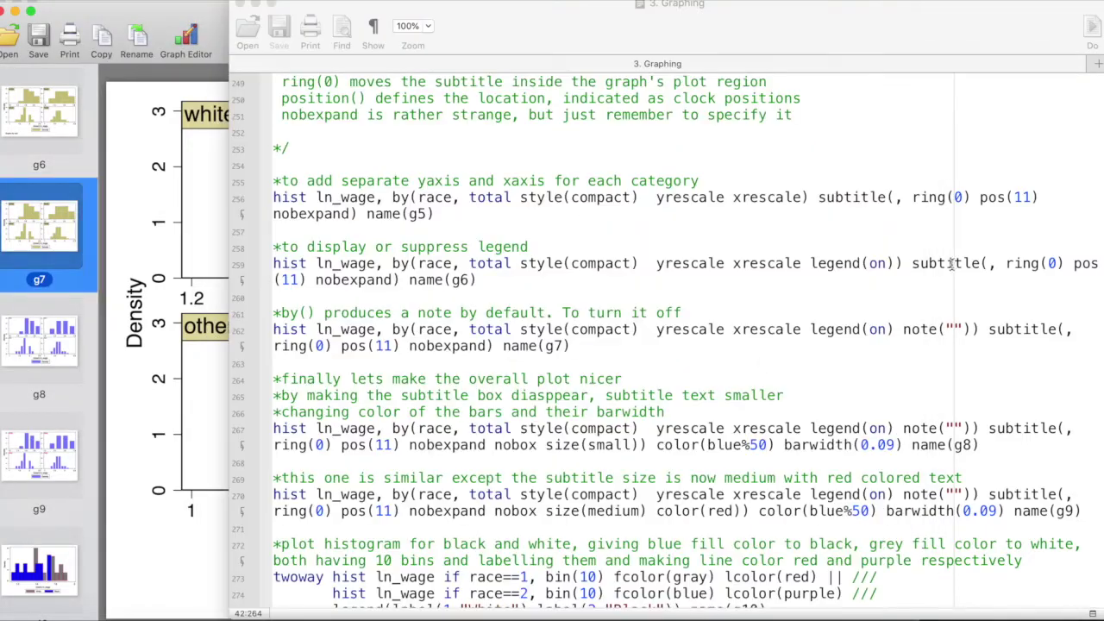
Read the plot-polishing comments on subtitle box, smaller subtitle text, and bar colour and width.
drag(376, 379, 677, 384)
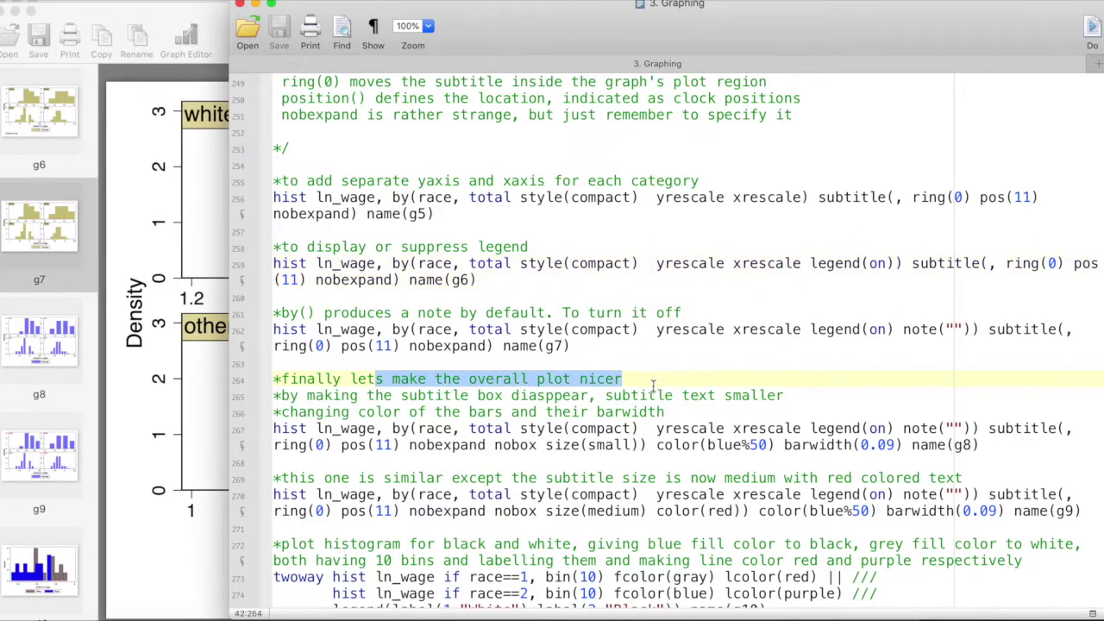
scroll(440, 390, down, 3)
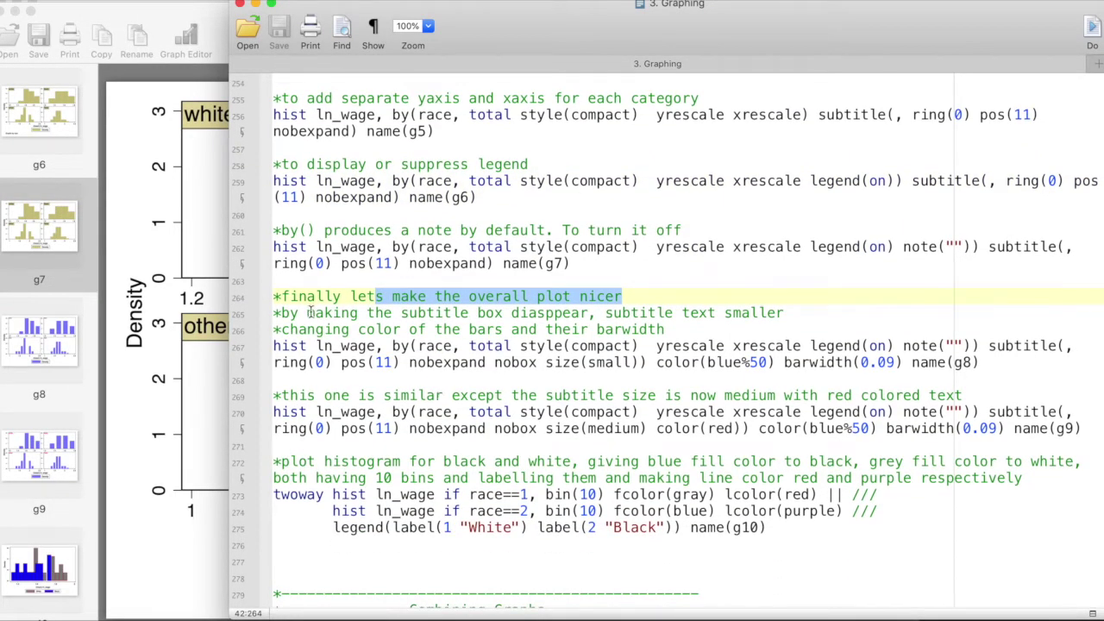
drag(308, 313, 609, 313)
click(182, 325)
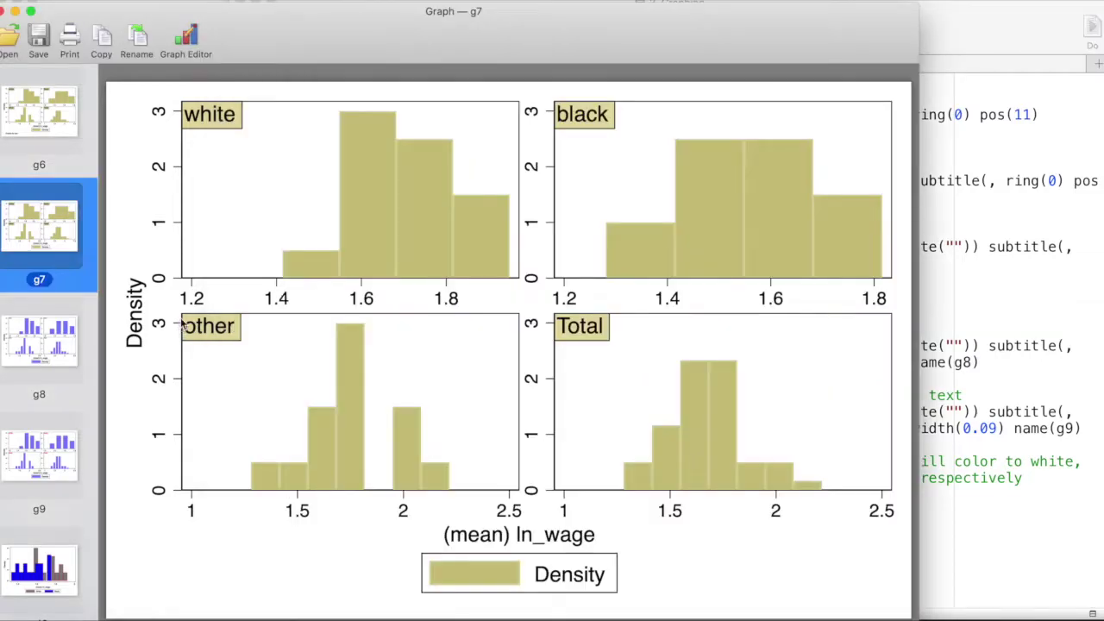
click(928, 304)
drag(783, 312, 595, 313)
drag(326, 329, 664, 329)
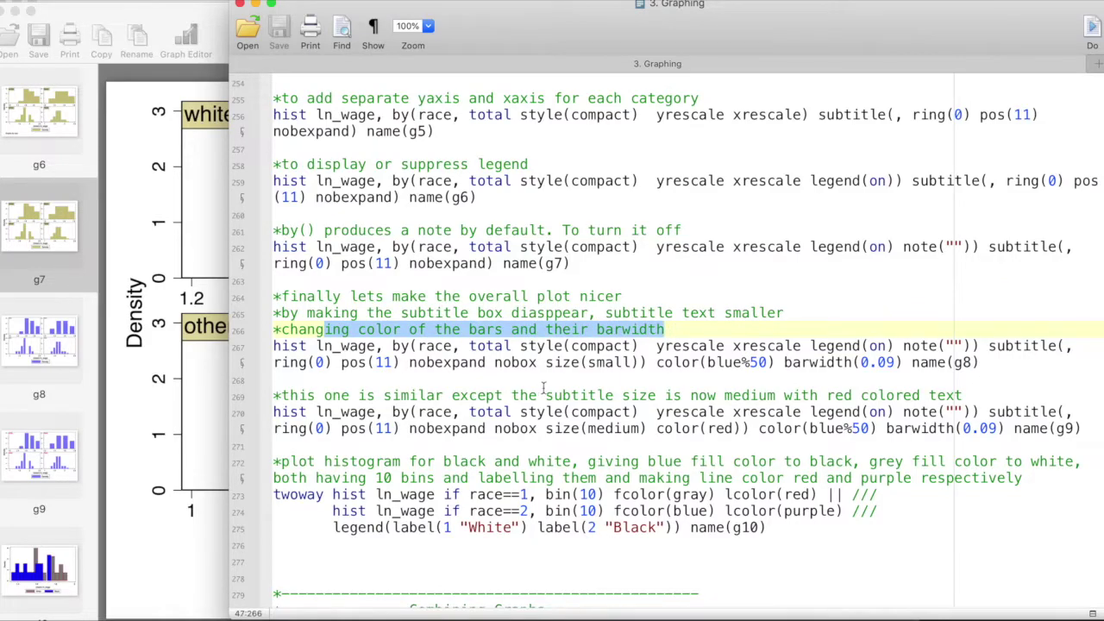
Run the g8 command and review its nobox, color(blue%50) and barwidth(0.09) options.
click(454, 370)
key(super+shift+d)
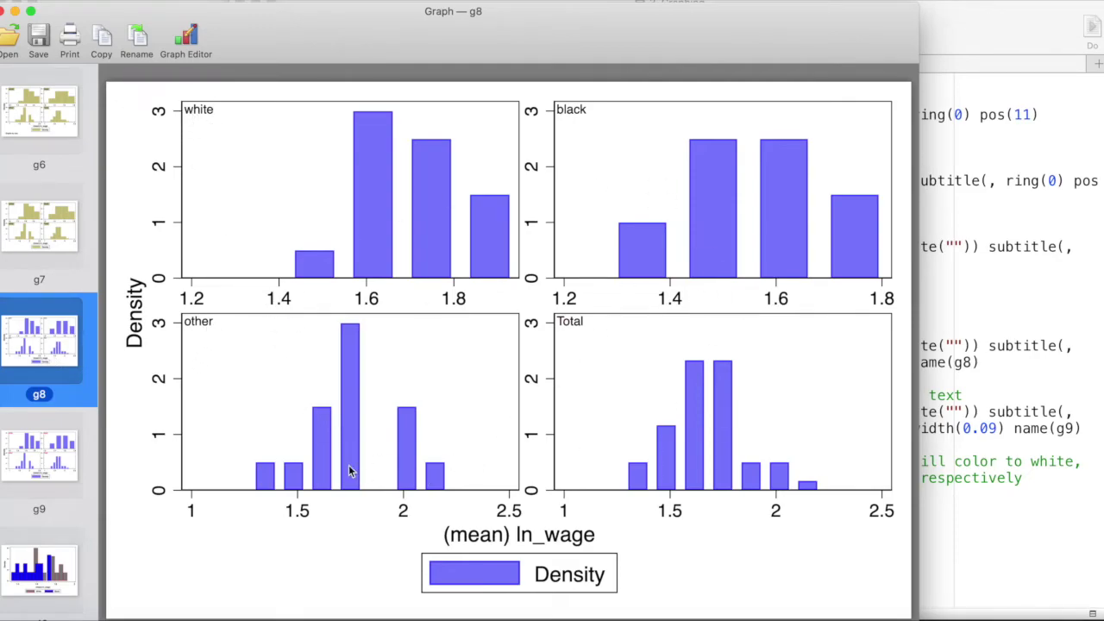
click(993, 371)
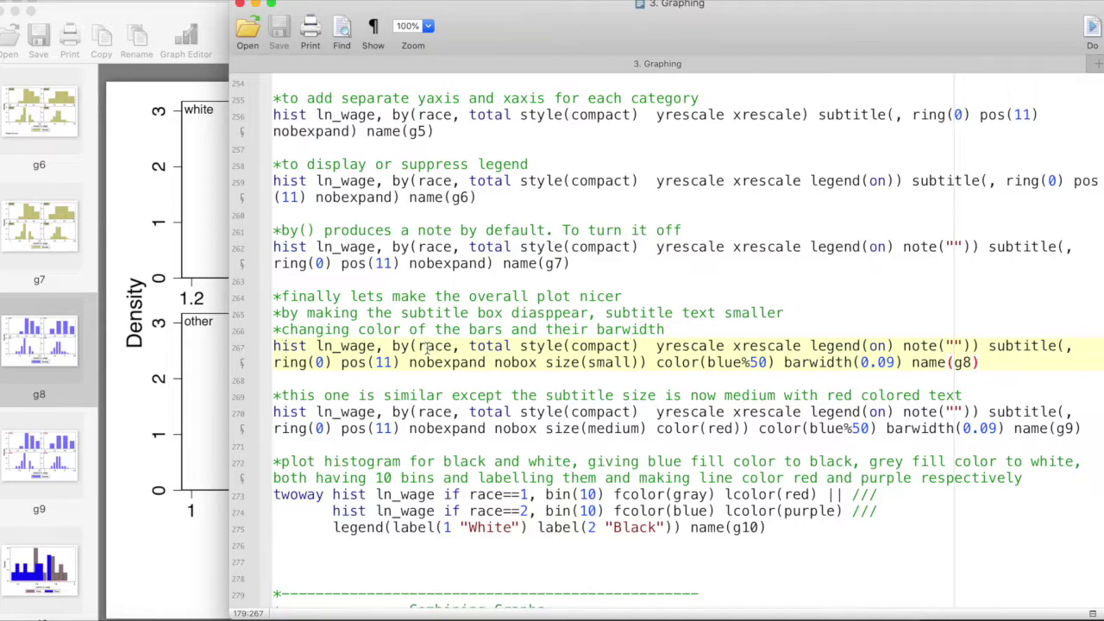
drag(495, 363, 989, 346)
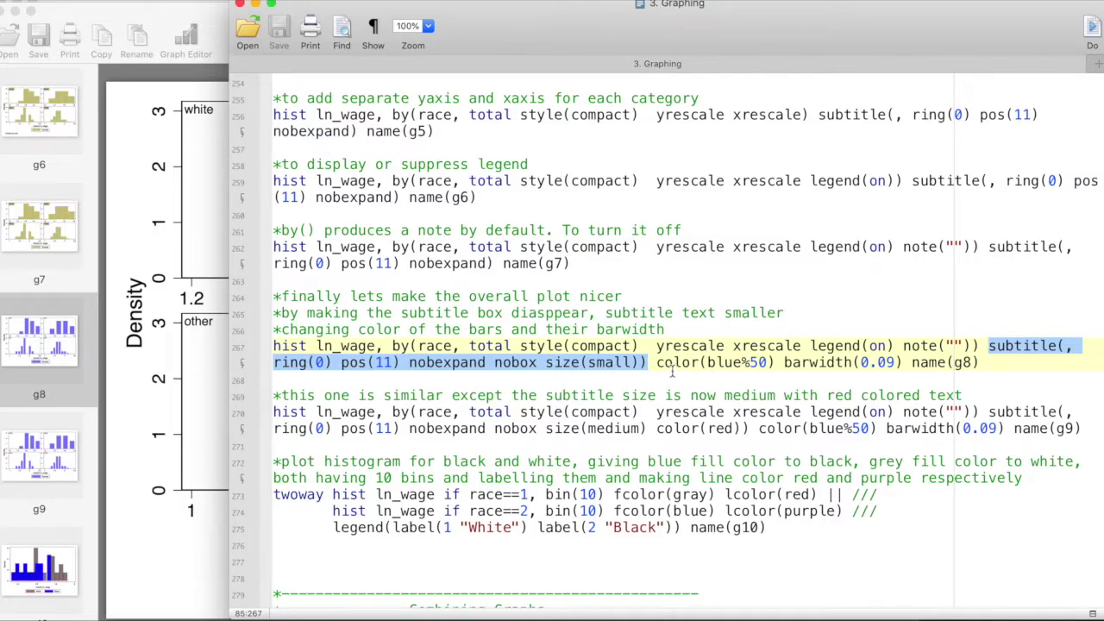
drag(656, 362, 778, 362)
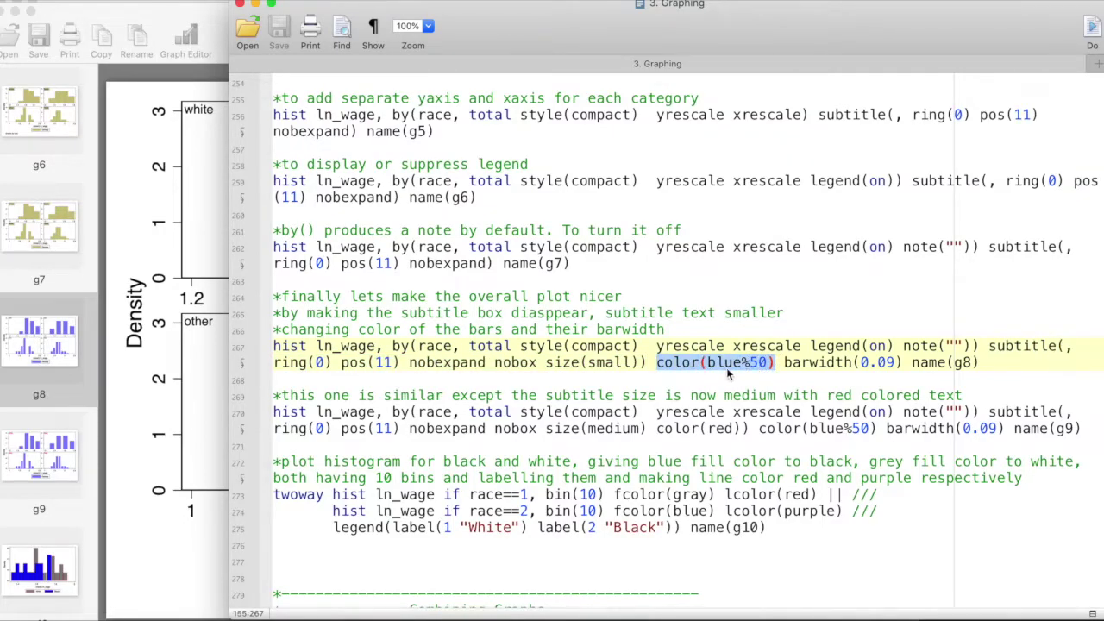
click(157, 374)
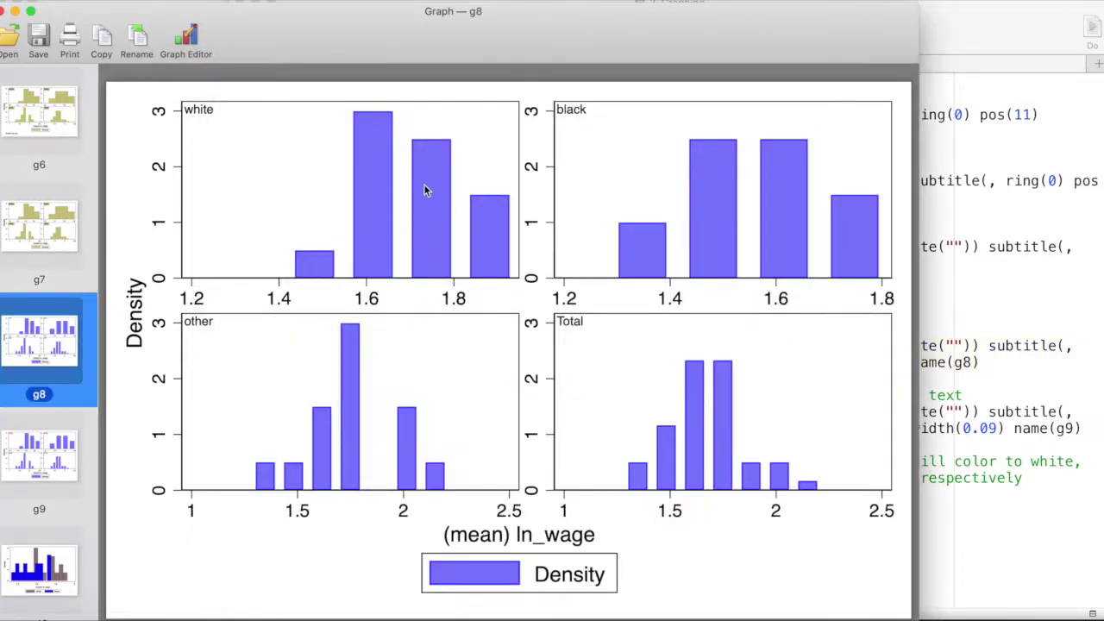
click(1003, 302)
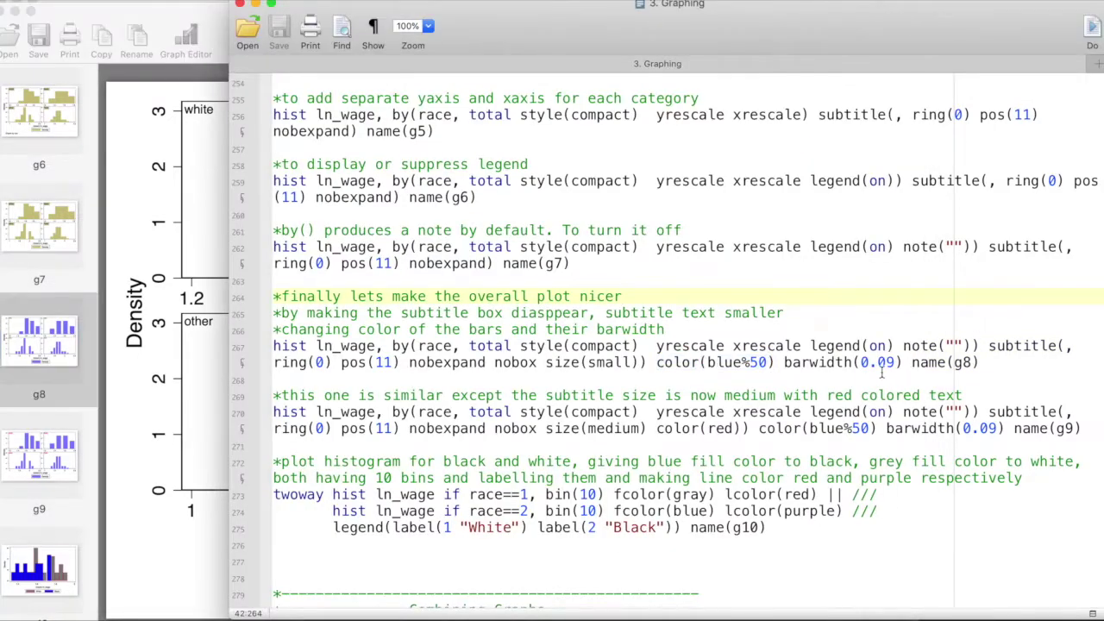
drag(902, 362, 783, 362)
Highlight the g9 comment and view graph g9, with red panel subtitles over blue bars.
drag(384, 395, 692, 395)
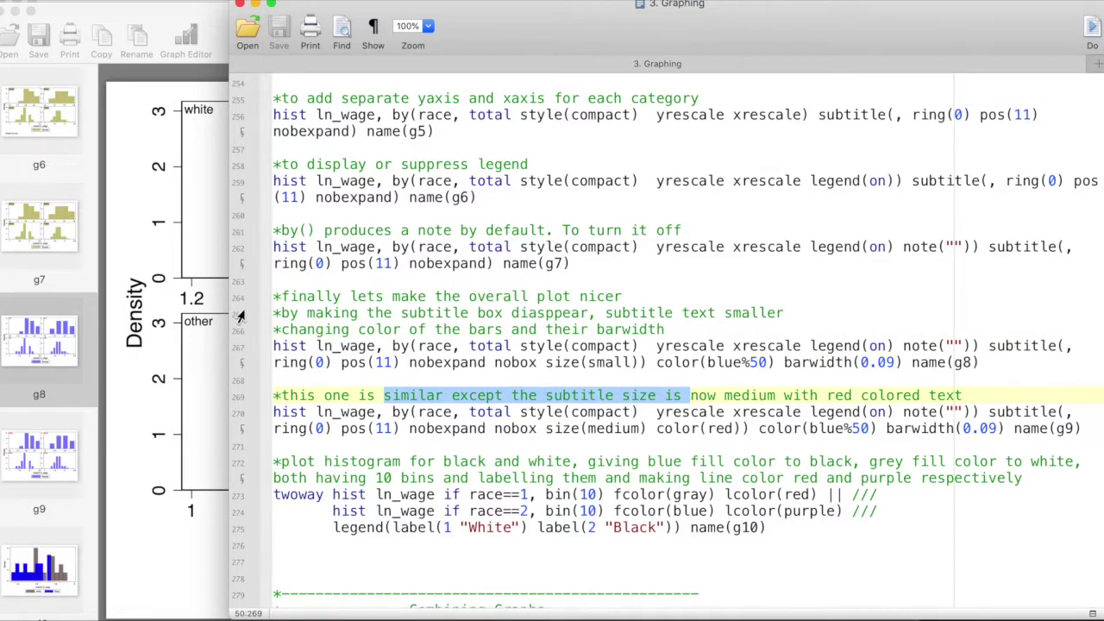
click(212, 309)
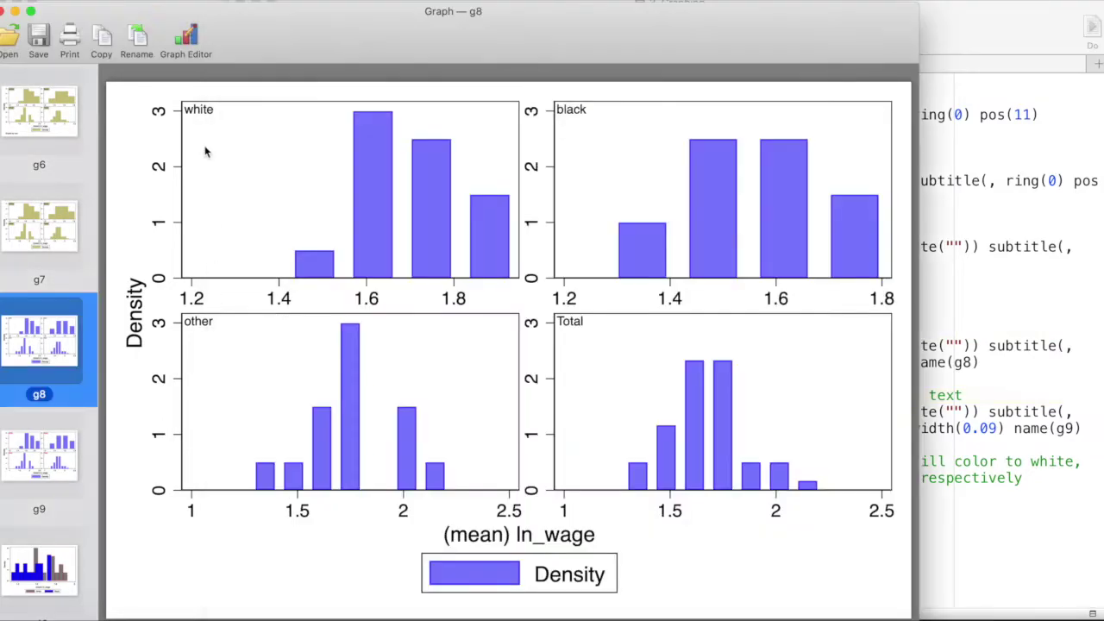
click(39, 470)
click(992, 449)
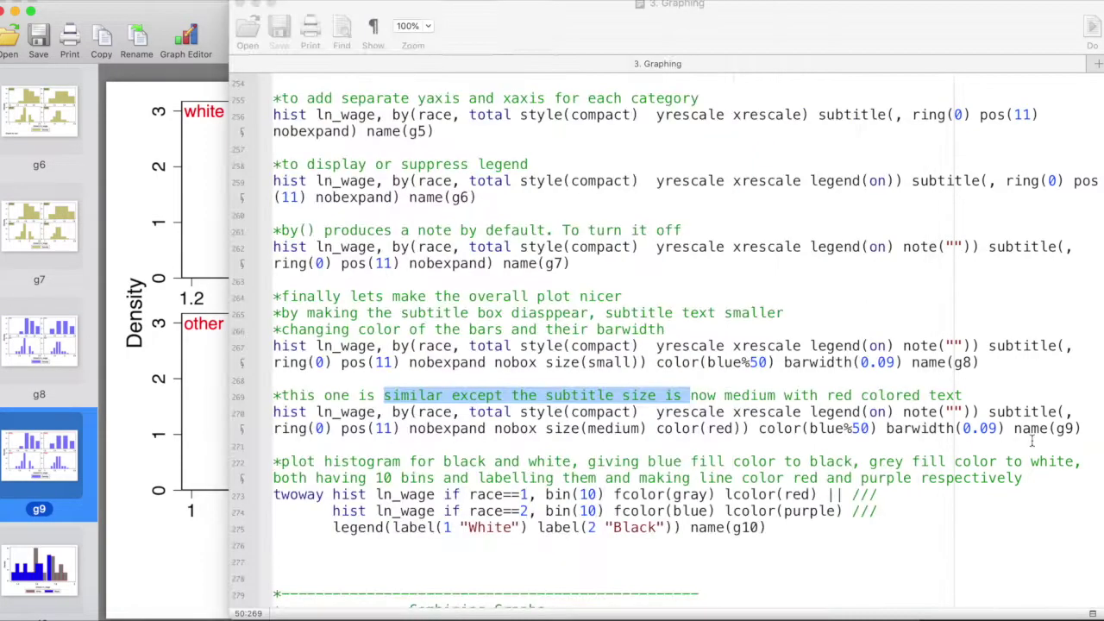
click(481, 439)
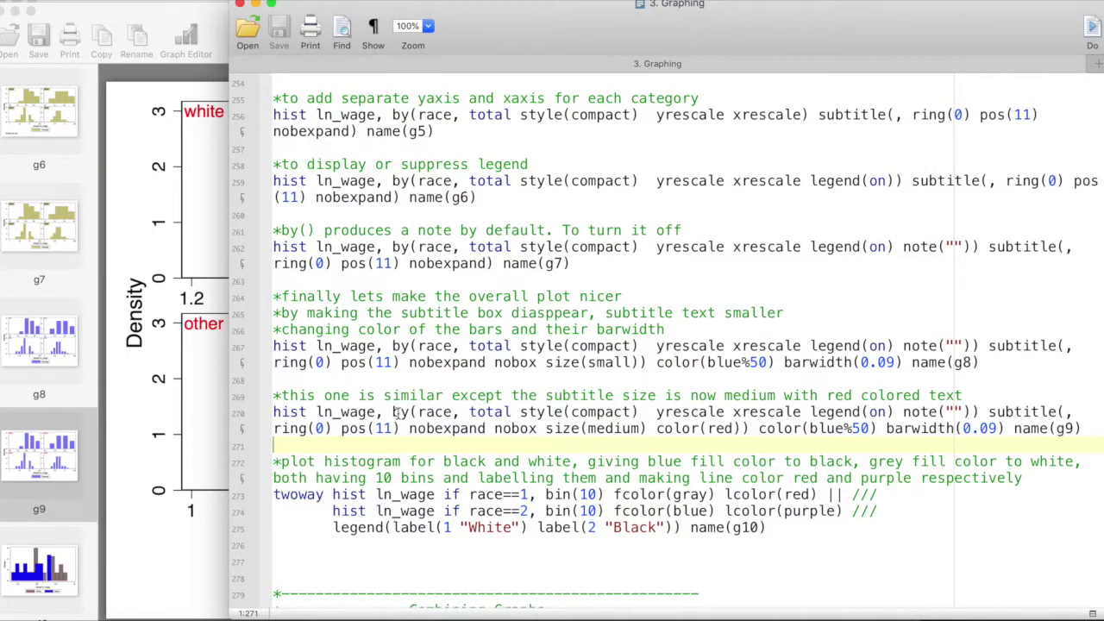
Check g9's size(medium) subtitle and color(blue%50) bar options against the displayed graph.
drag(394, 412, 1076, 413)
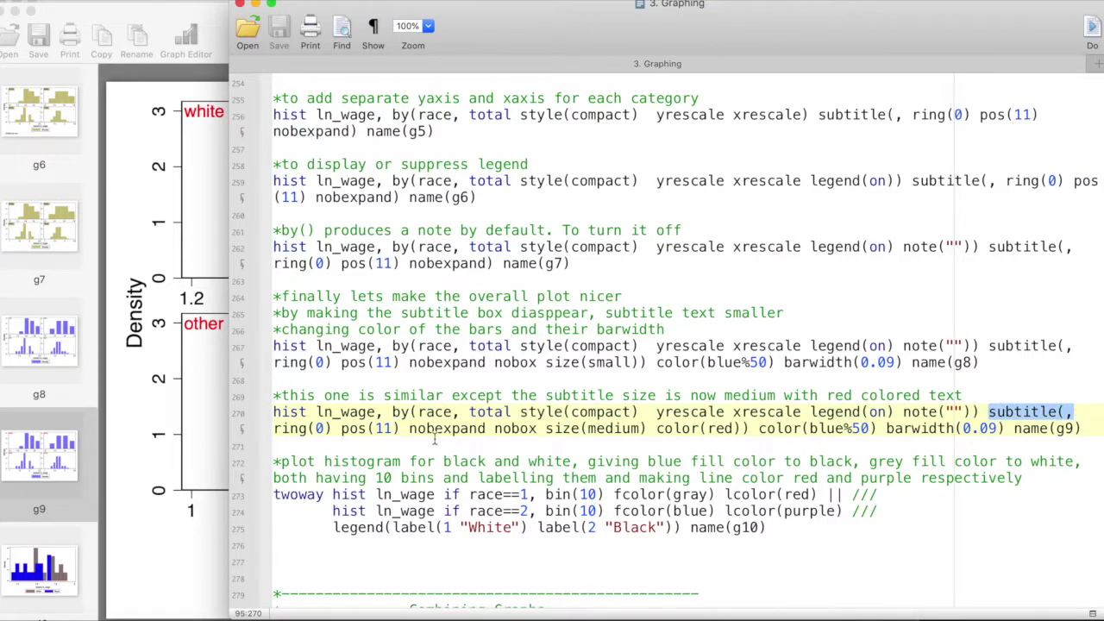
drag(546, 429, 737, 440)
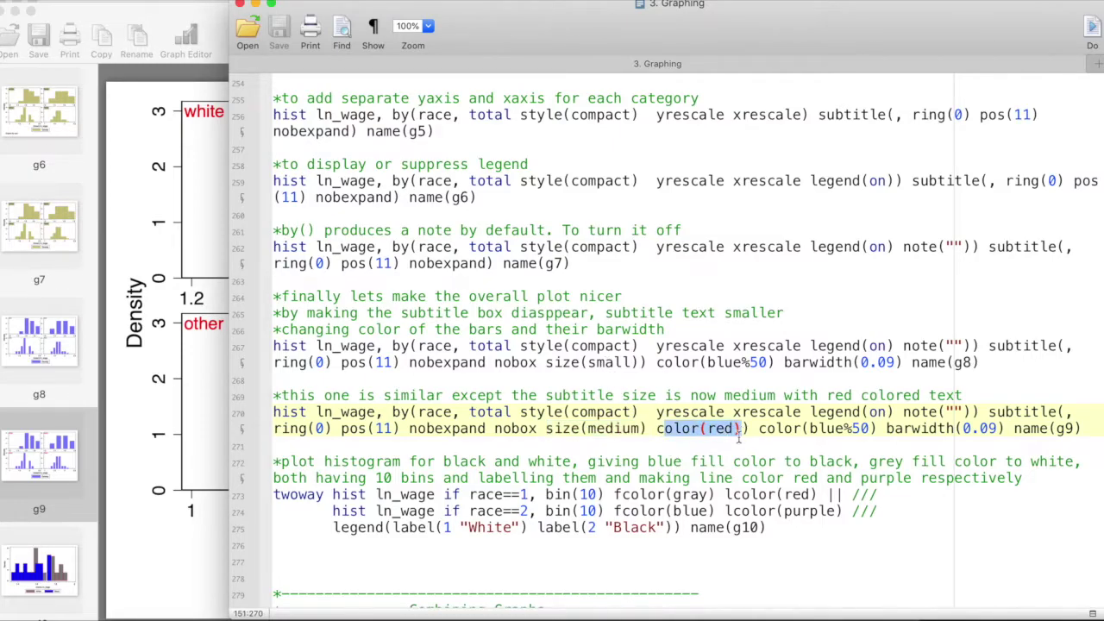
drag(758, 429, 875, 429)
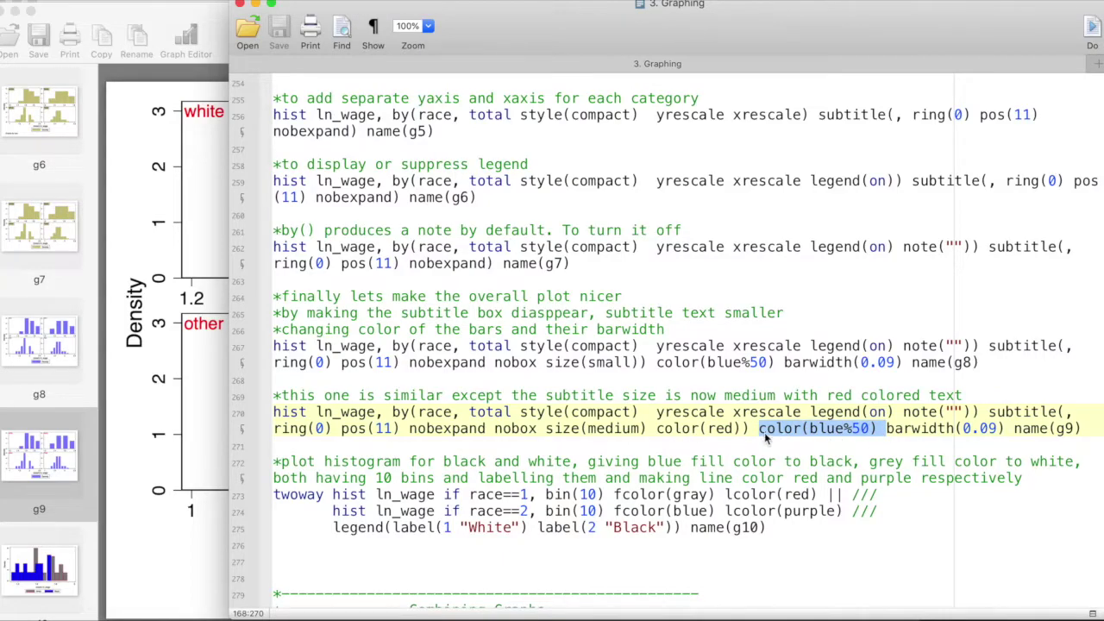
click(129, 414)
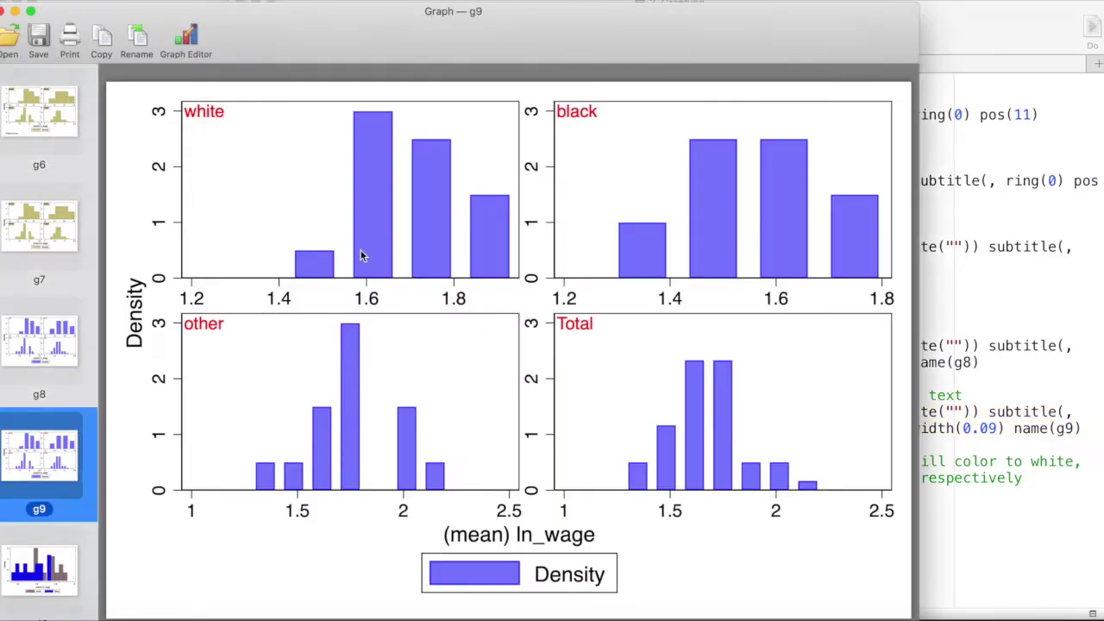
click(977, 389)
scroll(621, 431, down, 5)
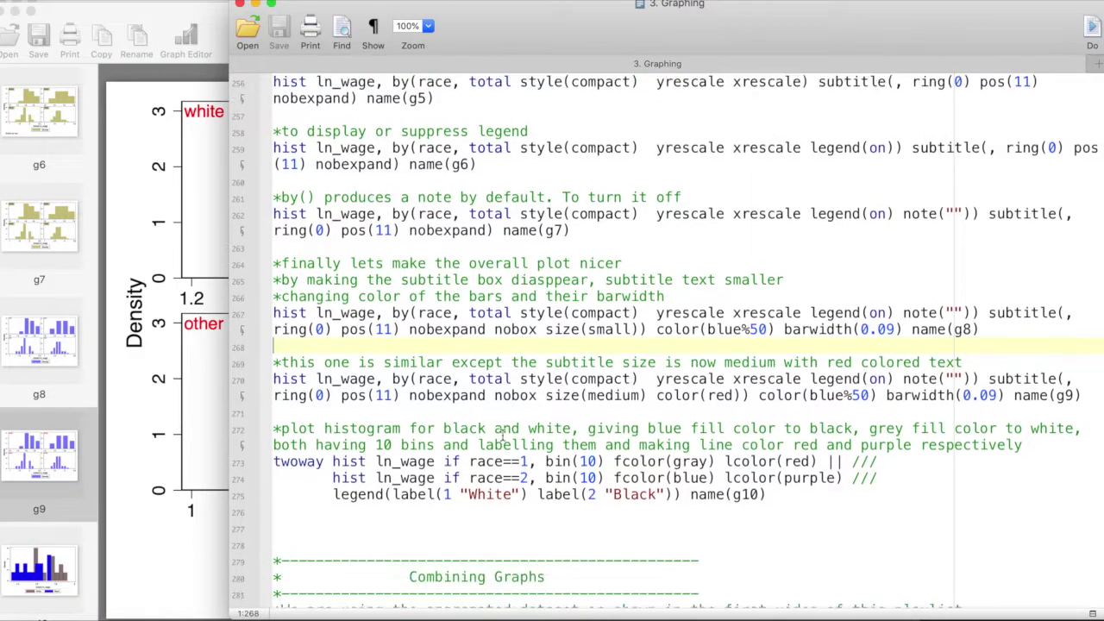
drag(281, 345, 1017, 347)
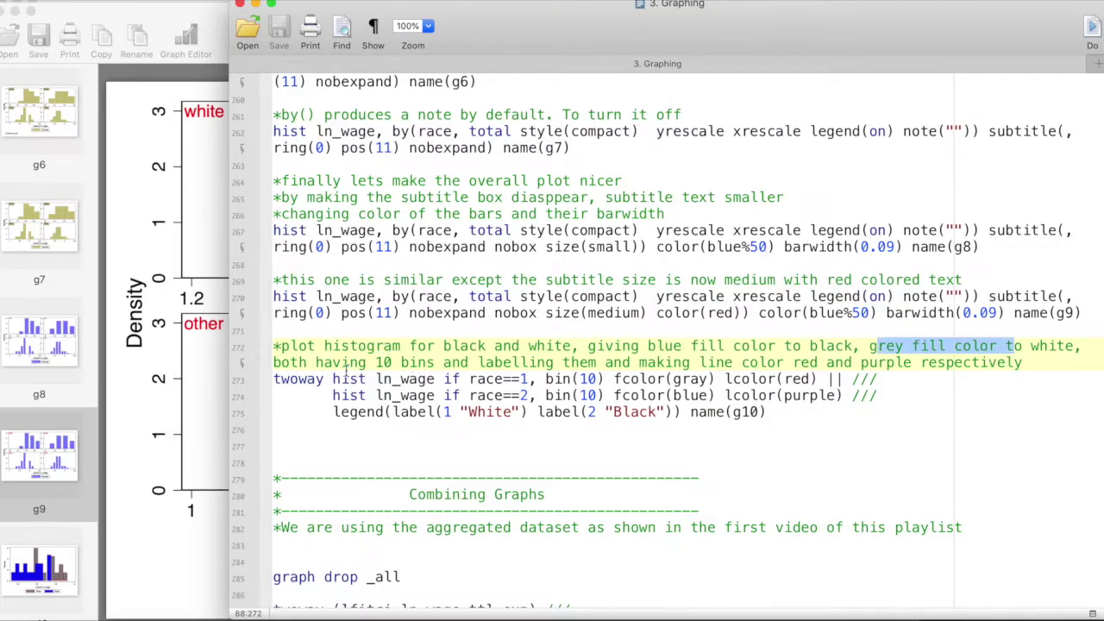
drag(316, 362, 860, 363)
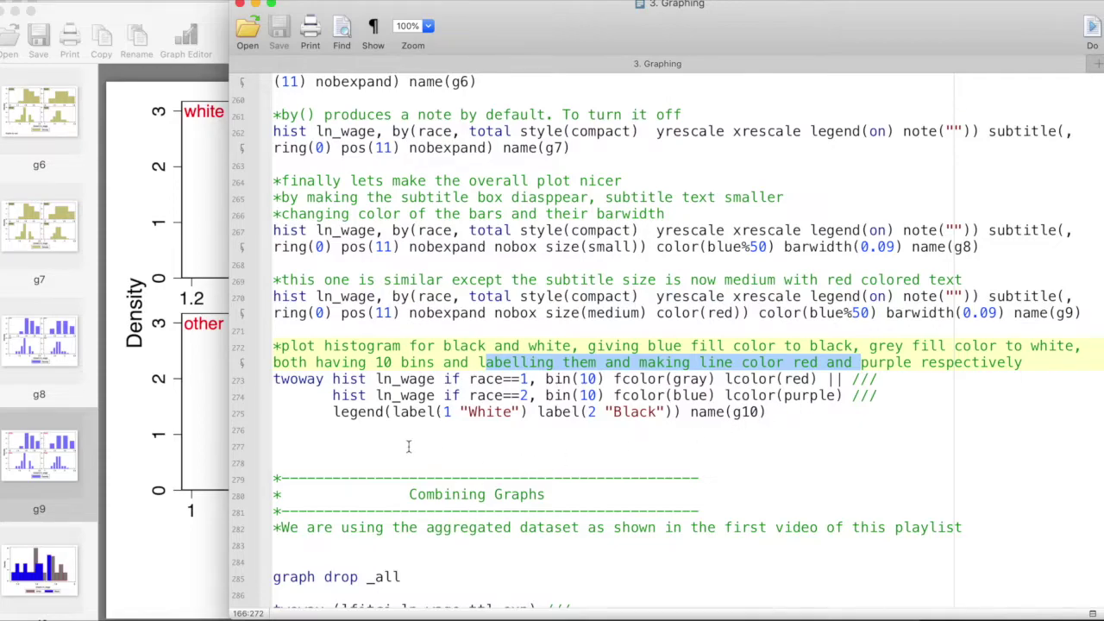
drag(323, 382, 274, 382)
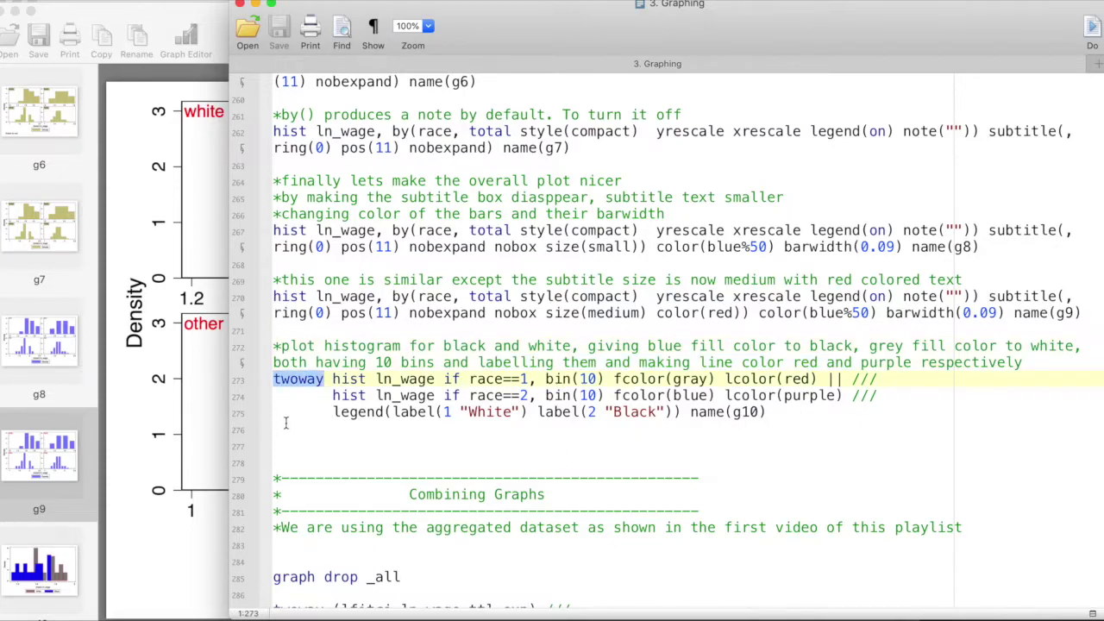
click(363, 411)
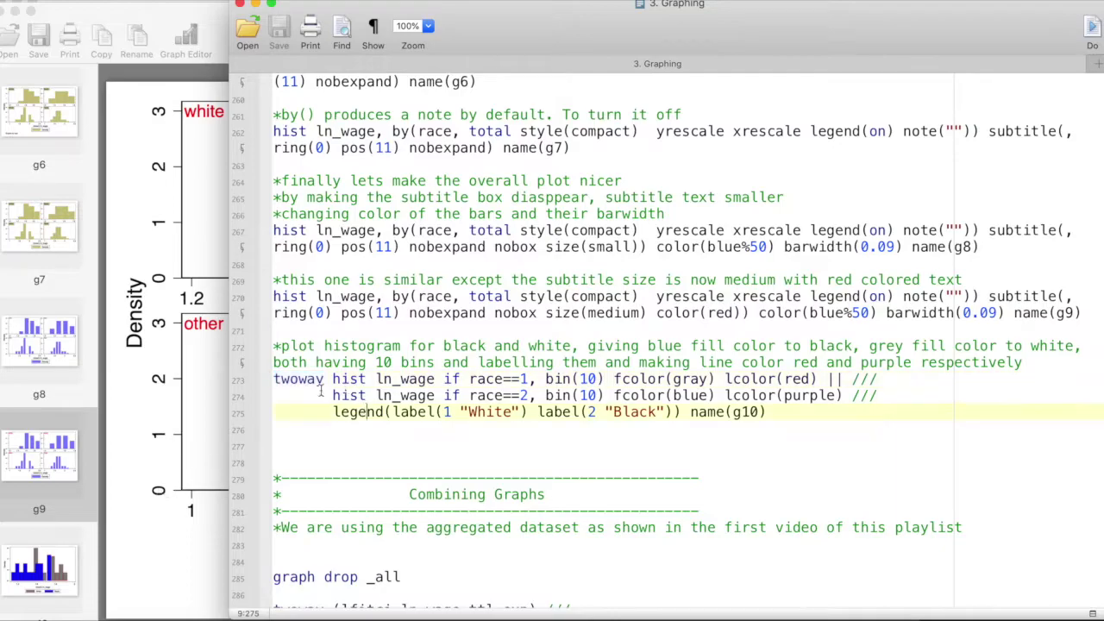
drag(331, 379, 860, 379)
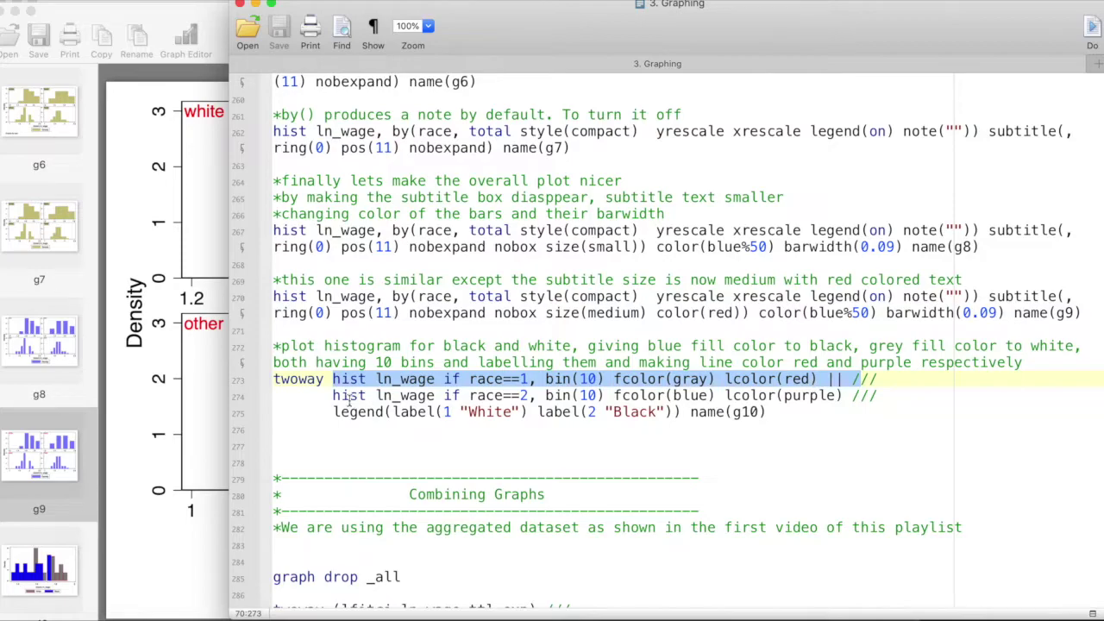
drag(335, 396, 844, 396)
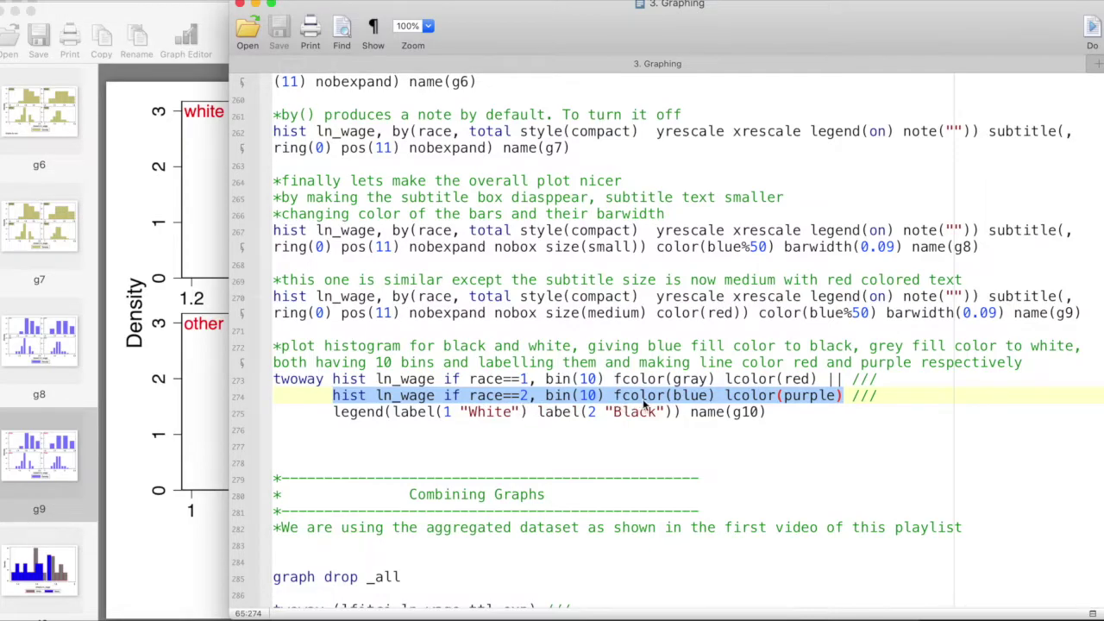
drag(332, 411, 683, 413)
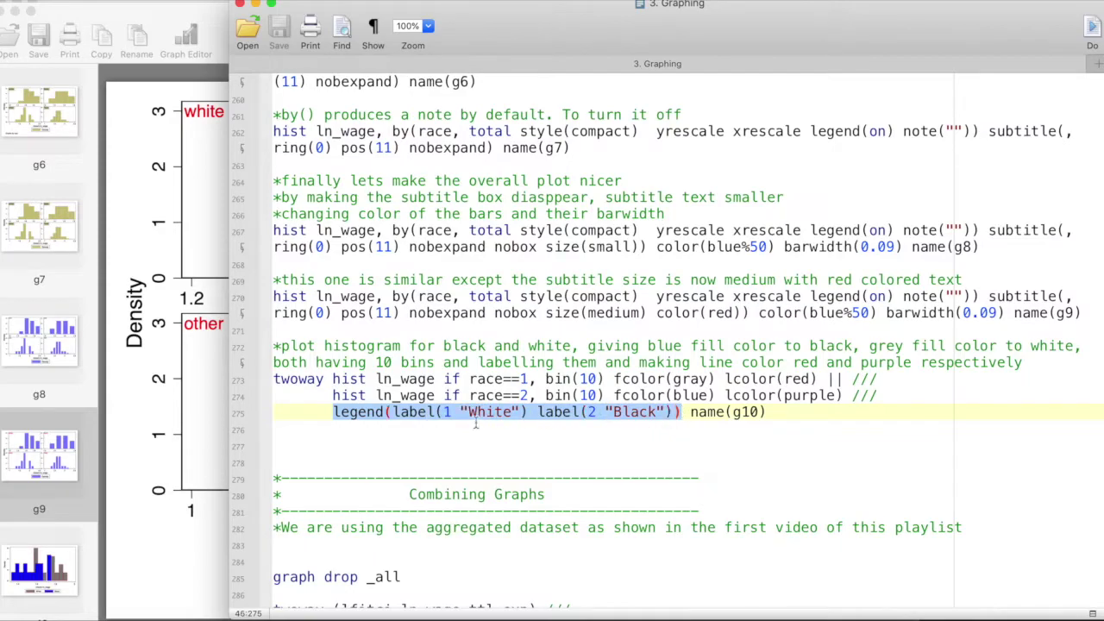
key(super+shift+d)
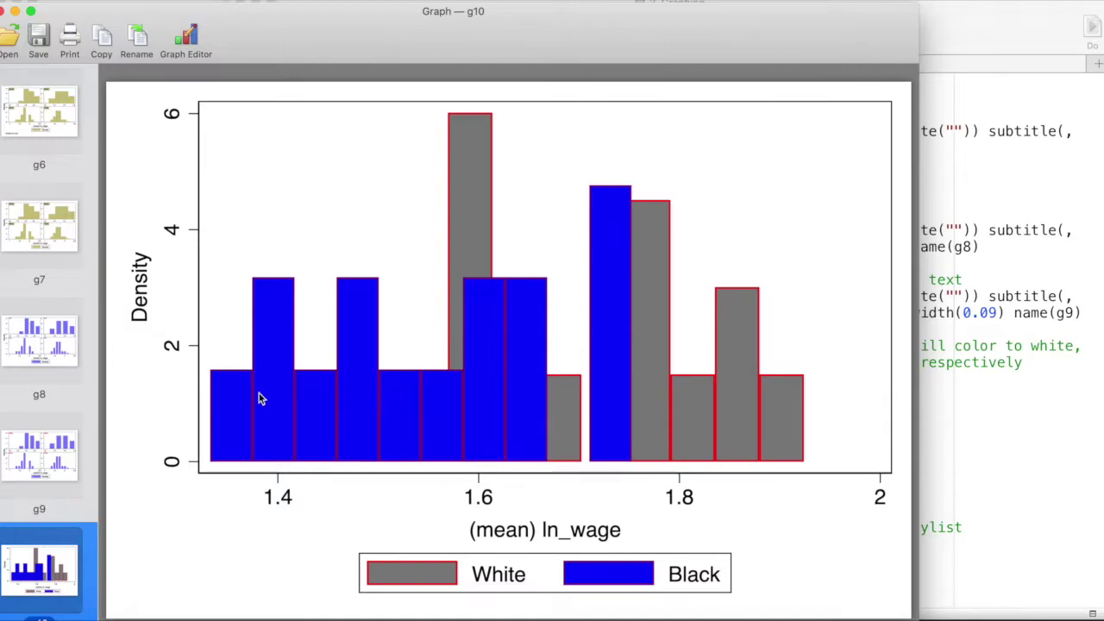
Flip through graphs g9, g8 and g7, ending on the g10 gray/blue overlaid ln_wage histogram.
click(43, 464)
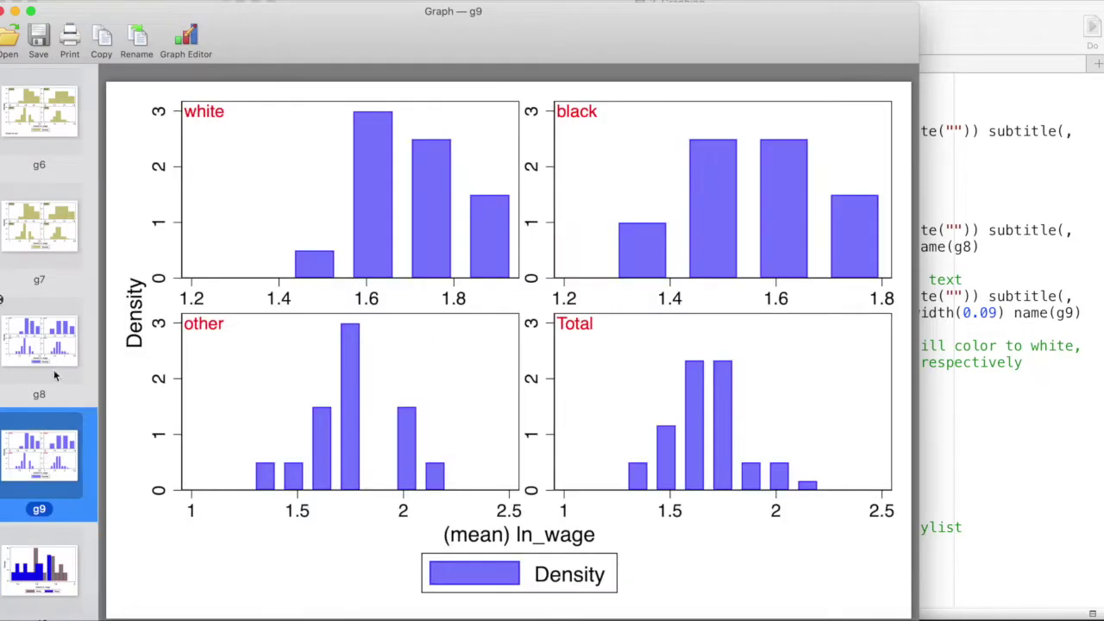
click(56, 361)
click(69, 255)
click(47, 573)
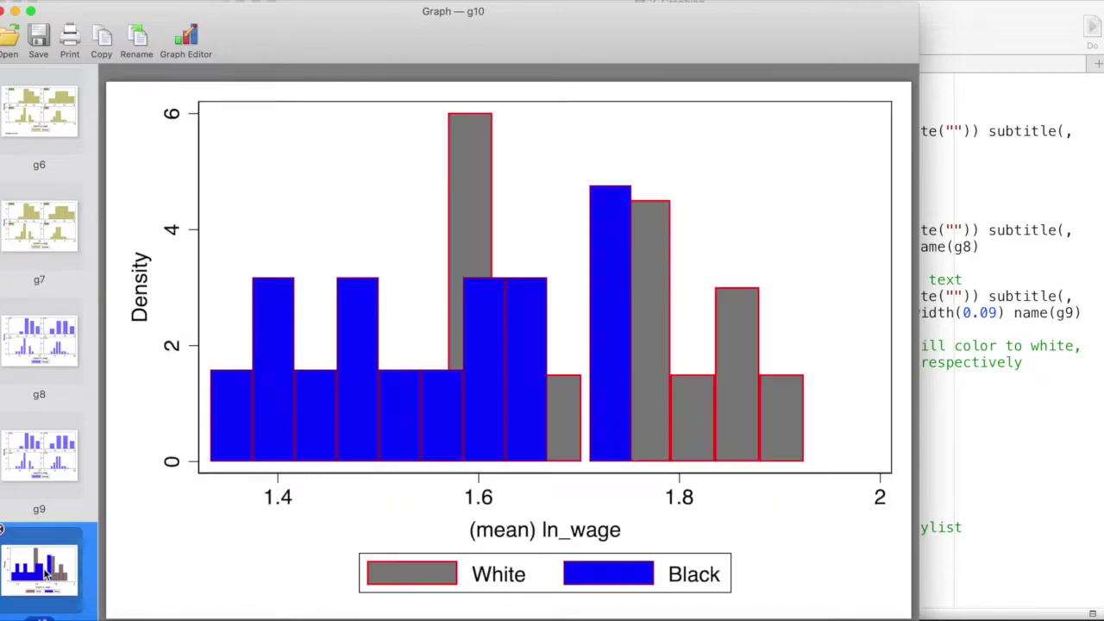